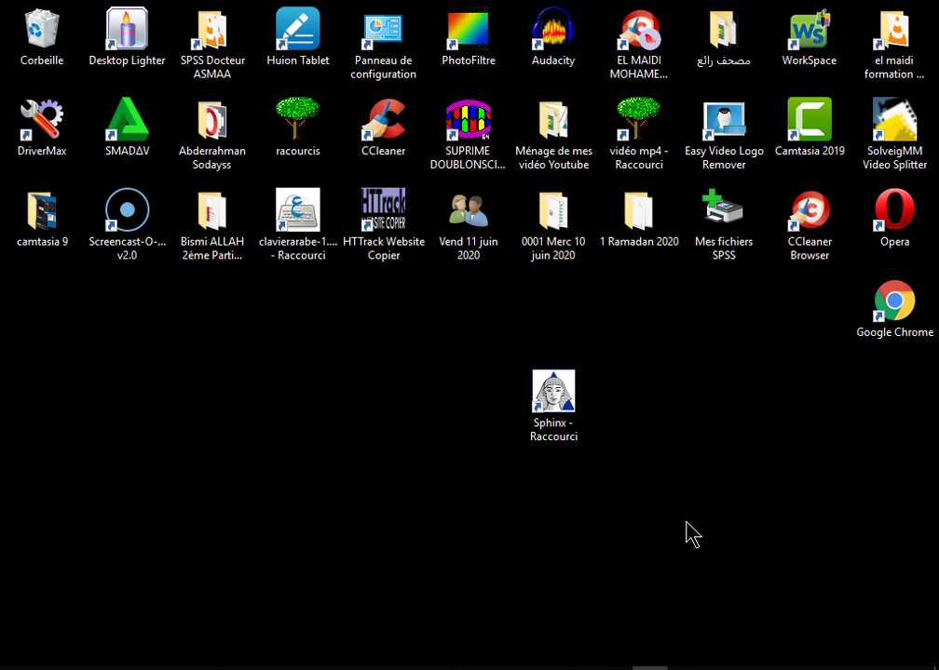
Launch Sphinx Plus² and start a new survey based on a newly created questionnaire
{"action": "double_click", "coordinate": [551, 408]}
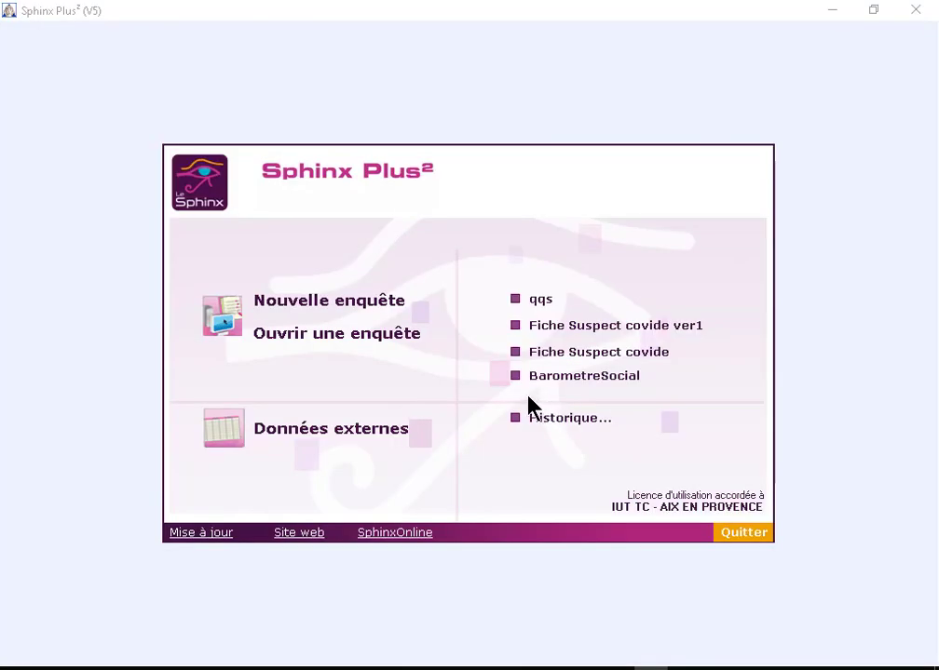
{"action": "left_click", "coordinate": [328, 302]}
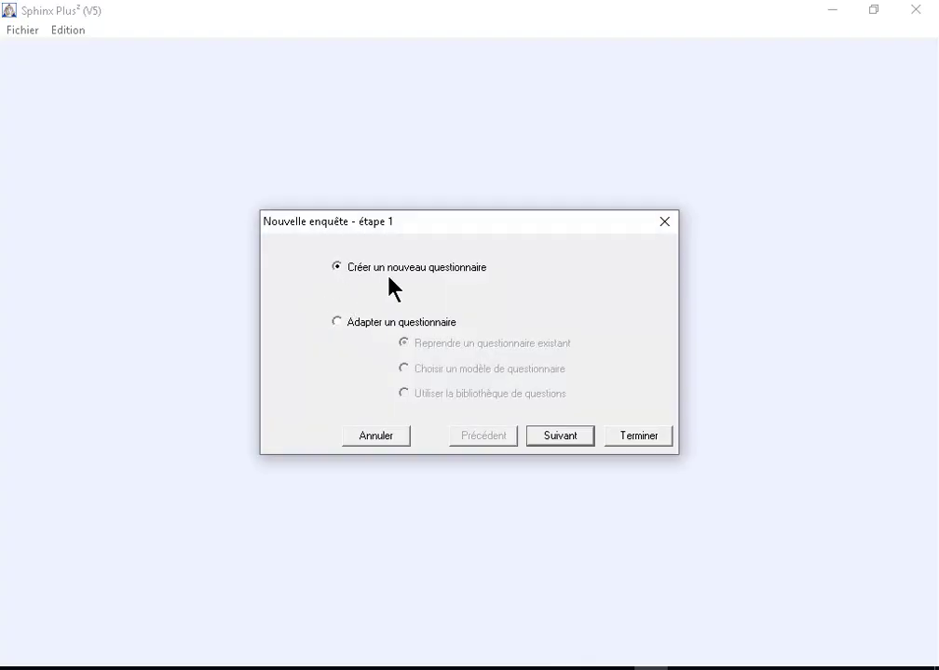
{"action": "left_click", "coordinate": [563, 438]}
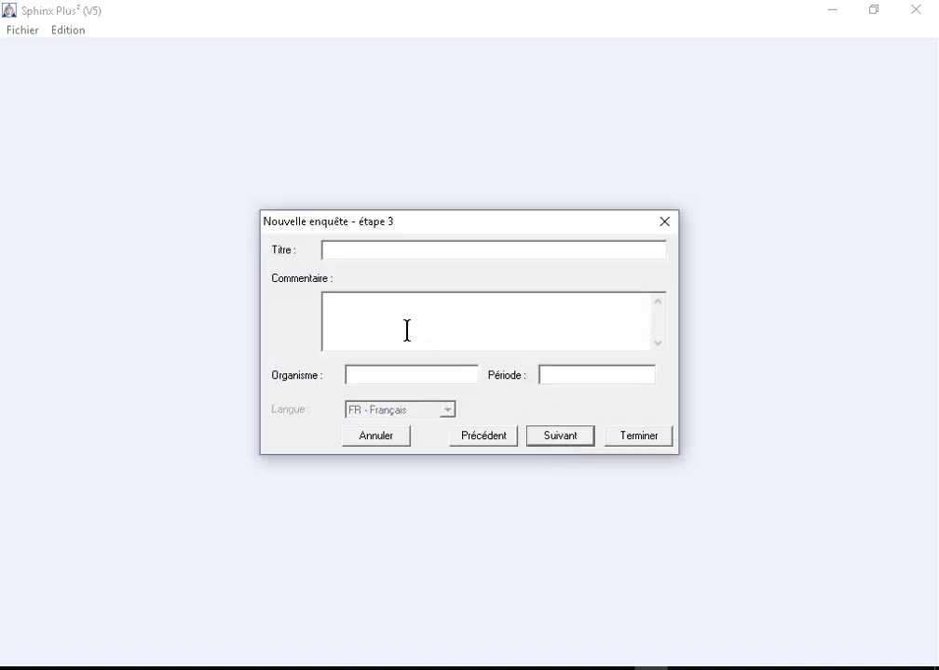
Title the survey "Fiche Suspect" and enter the comment "Remplir ce formulaire attentivement et merci d'avoirr réservé un peu de votre temps"
{"action": "left_click", "coordinate": [367, 254]}
{"action": "type", "text": "Fiche Suspect"}
{"action": "left_click", "coordinate": [349, 321]}
{"action": "type", "text": "Remplir ce formulaire attentivement et merci d'avoir réservé un peu de votre temps"}
{"action": "key", "text": "ctrl+a"}
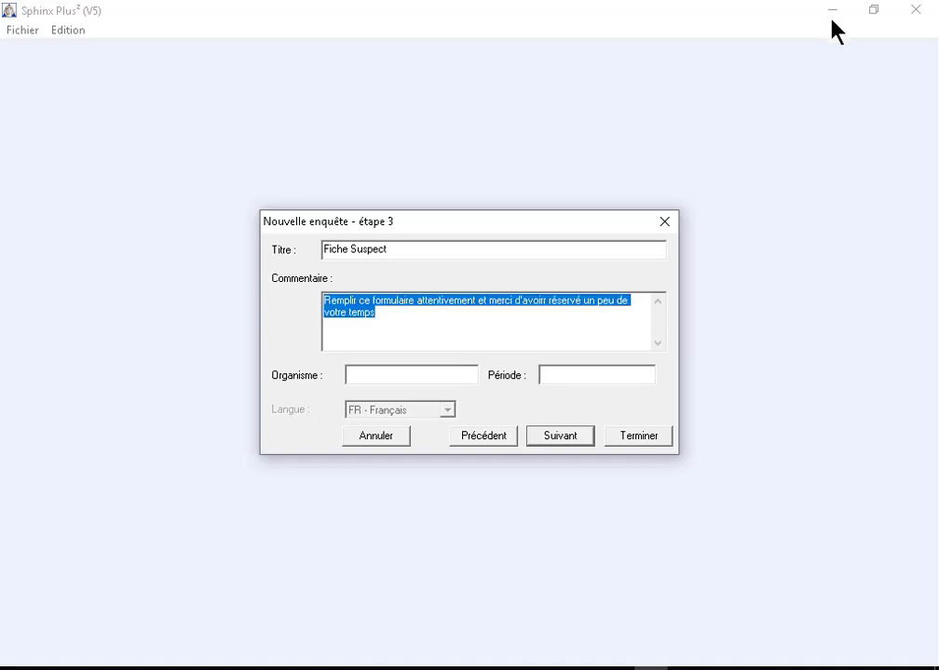
{"action": "left_click", "coordinate": [398, 326]}
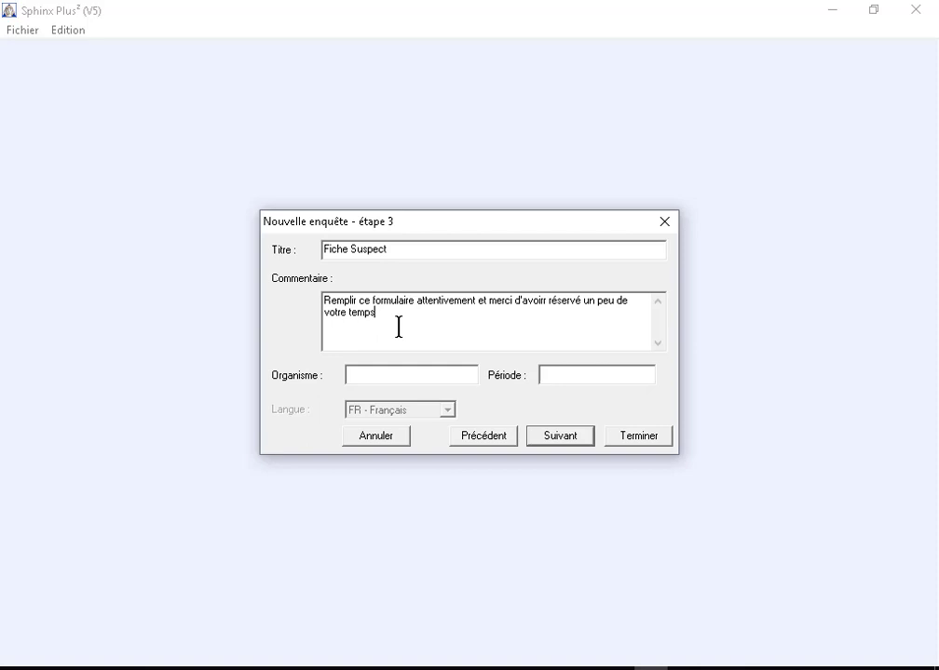
Set the survey's organisation to "CHU Marrakech" and its period to "2019 - 2020", and continue to step 4
{"action": "left_click", "coordinate": [353, 377]}
{"action": "type", "text": "CHU Marrakech"}
{"action": "left_click", "coordinate": [612, 376]}
{"action": "type", "text": "2019 - 2020"}
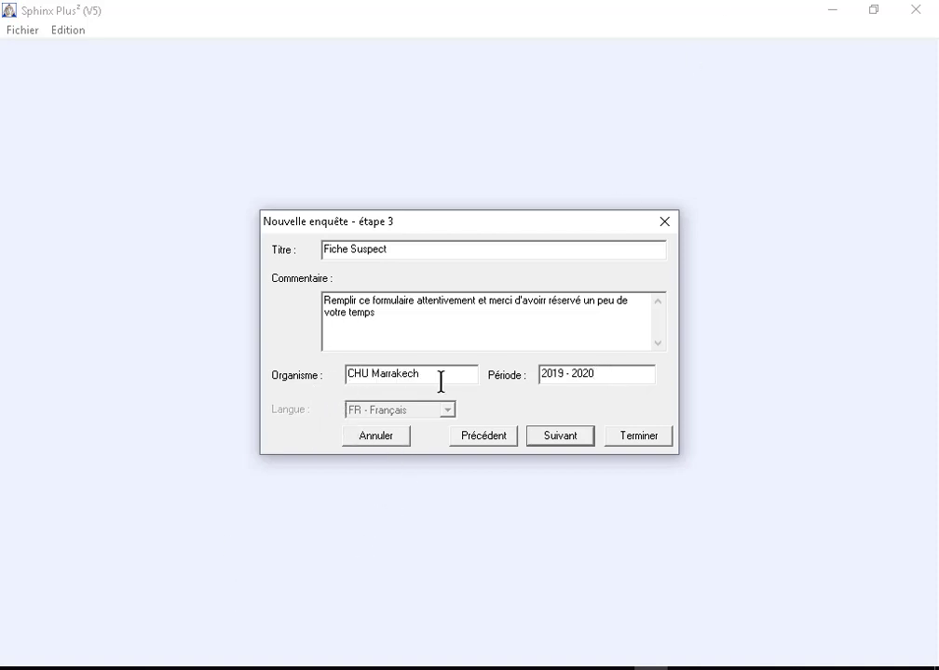
{"action": "left_click", "coordinate": [557, 437]}
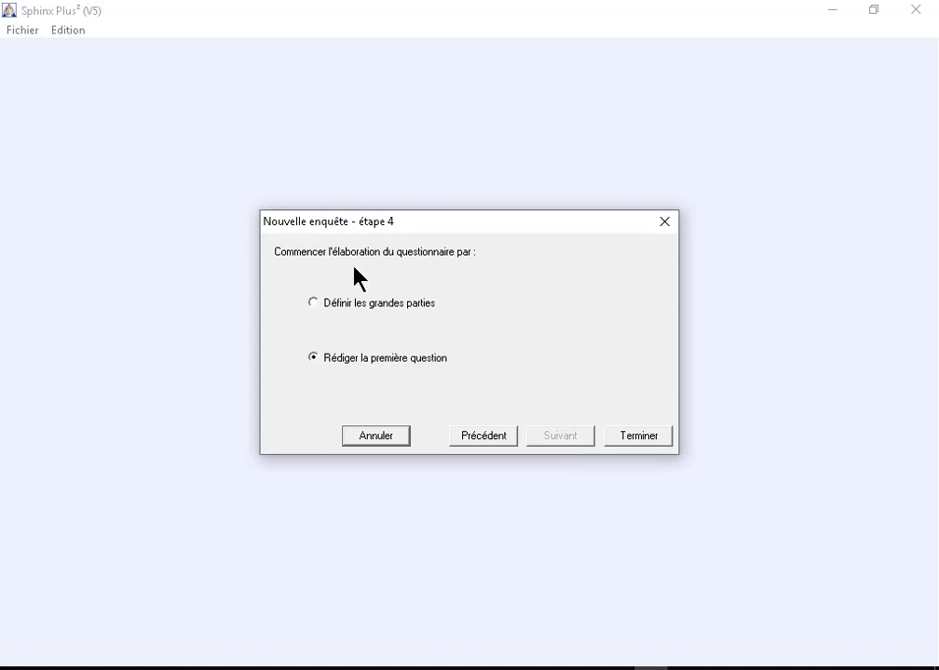
Begin the questionnaire by defining its main parts and title the first part "identification du suspect"
{"action": "left_click", "coordinate": [623, 438]}
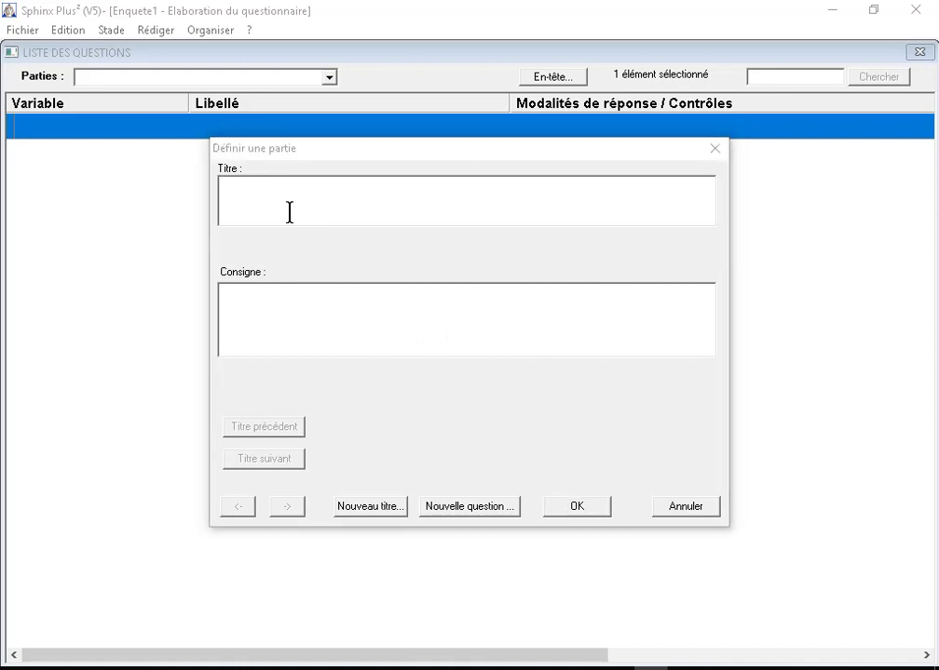
{"action": "type", "text": "identificationdu suspect"}
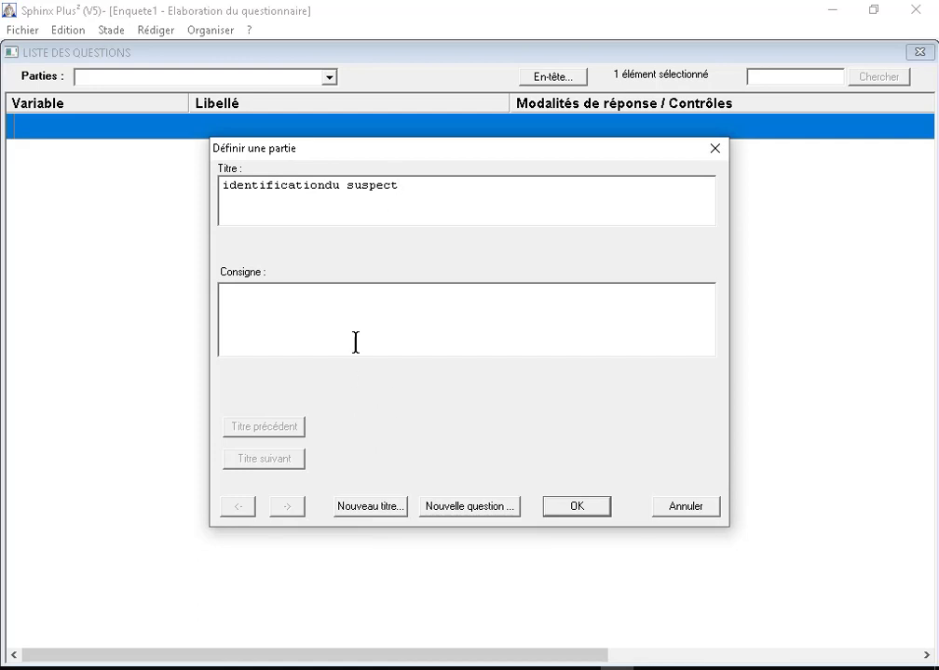
{"action": "left_click", "coordinate": [325, 184]}
Add a numeric question labelled "Numéro d'ordre" with the variable name "num_ord"
{"action": "left_click", "coordinate": [462, 508]}
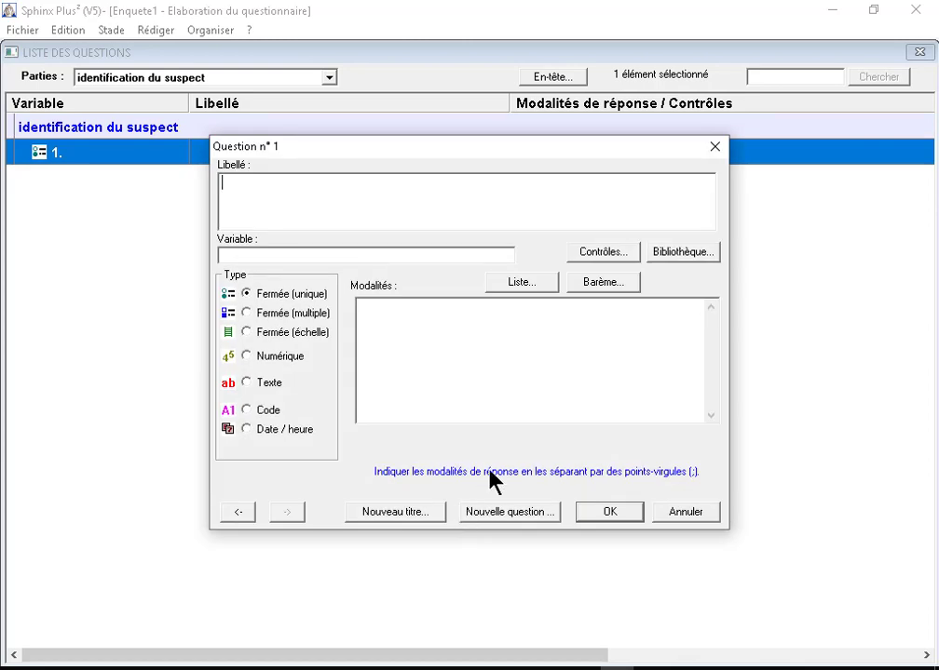
{"action": "type", "text": "Numéro d'ordre"}
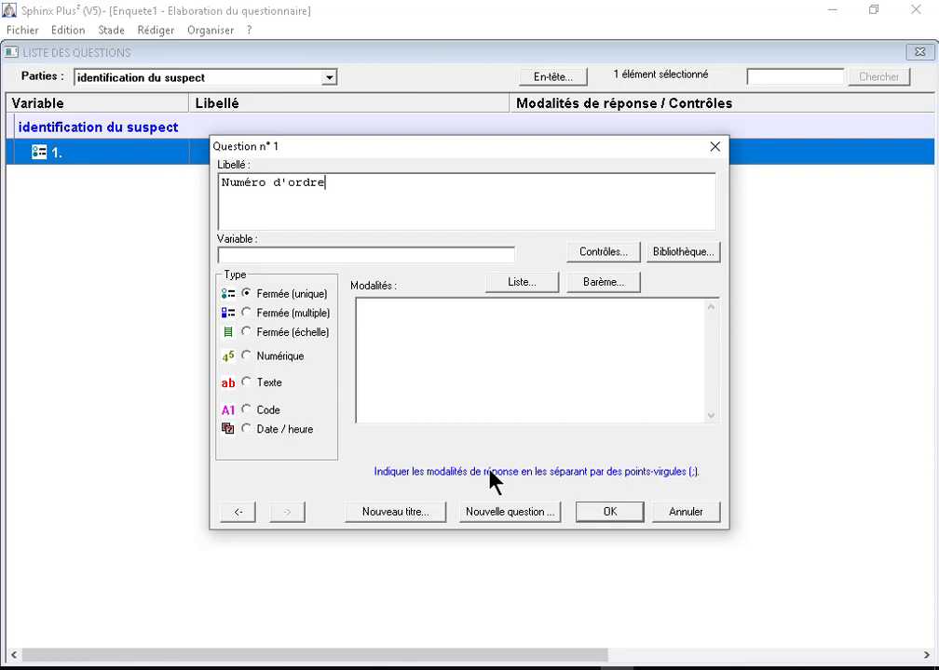
{"action": "left_click", "coordinate": [243, 256]}
{"action": "type", "text": "num_ord"}
{"action": "left_click", "coordinate": [247, 355]}
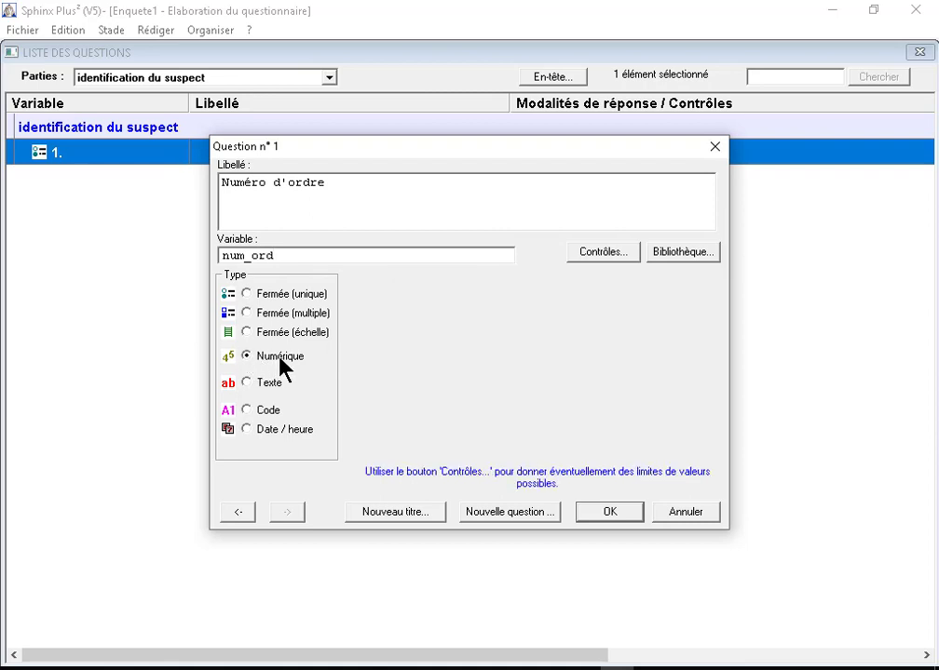
Add a text question labelled "Nom et prénom" with the variable name "nom_pré"
{"action": "left_click", "coordinate": [510, 513]}
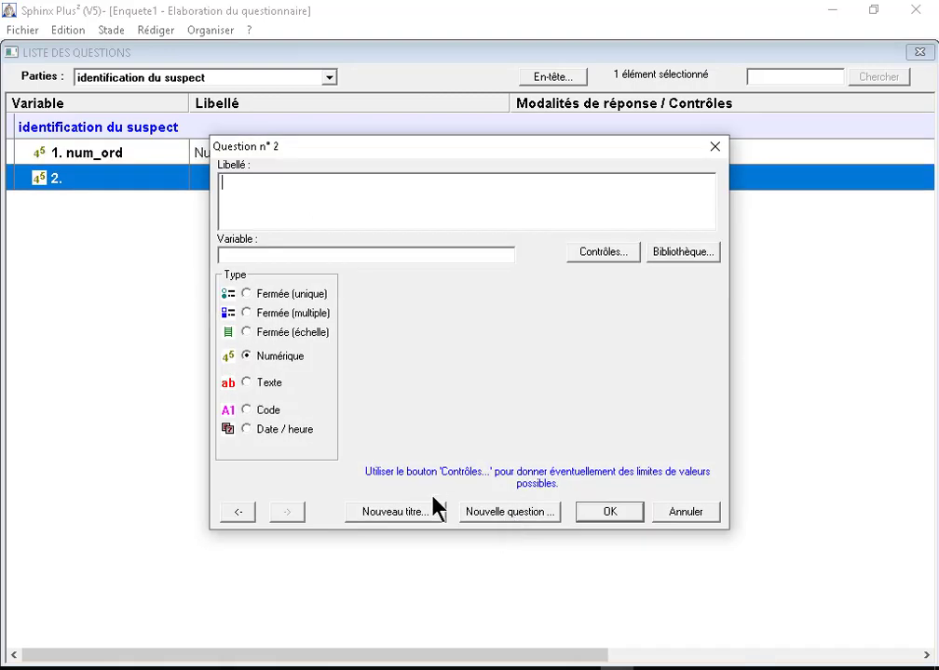
{"action": "type", "text": "Nom et prénom"}
{"action": "left_click", "coordinate": [250, 257]}
{"action": "type", "text": "nom_pr"}
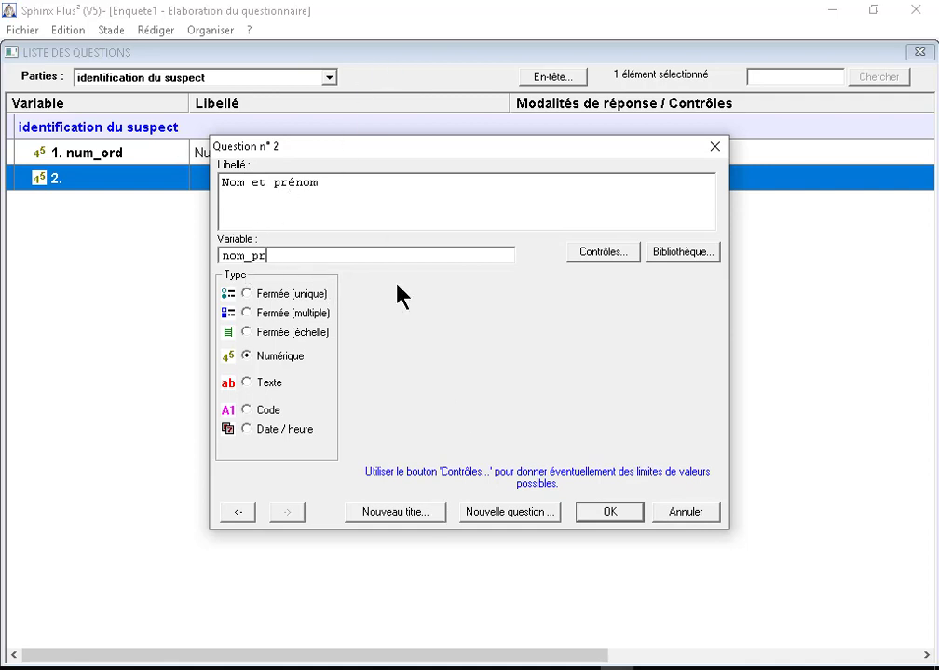
{"action": "type", "text": "e"}
{"action": "key", "text": "BackSpace"}
{"action": "type", "text": "é"}
{"action": "left_click", "coordinate": [246, 383]}
Add a closed single-answer question "sexe du suspect" with variable "sex" and the answer options "Homme;Femme"
{"action": "left_click", "coordinate": [530, 508]}
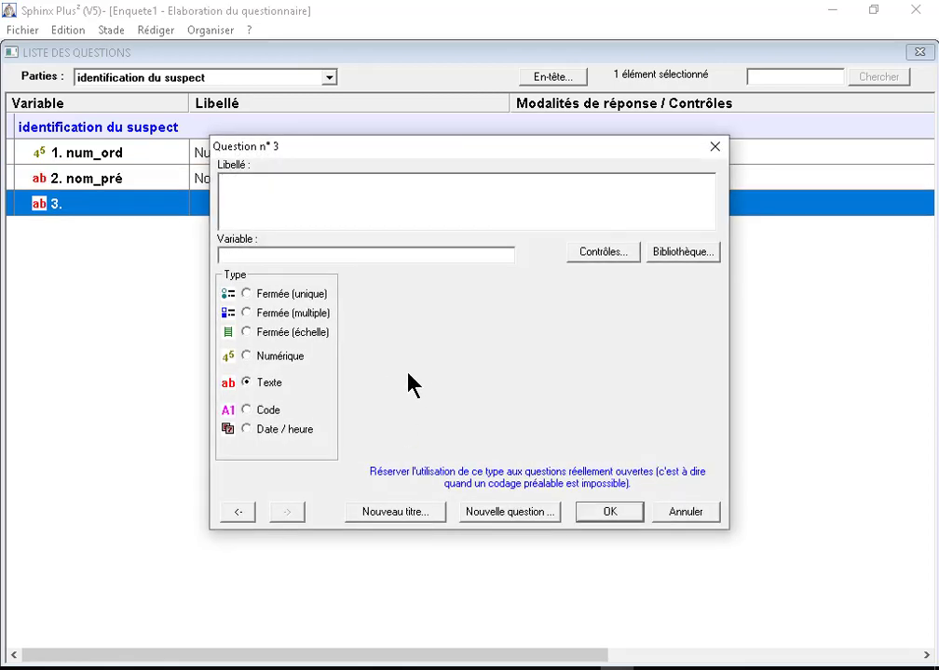
{"action": "type", "text": "sexe du suspect"}
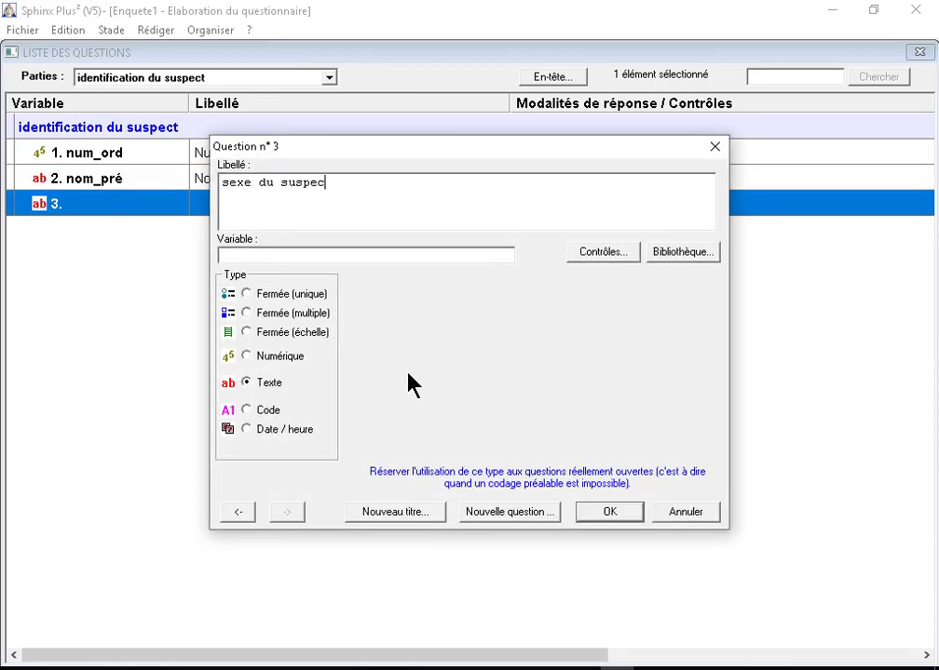
{"action": "key", "text": "Tab"}
{"action": "type", "text": "sex"}
{"action": "left_click", "coordinate": [269, 299]}
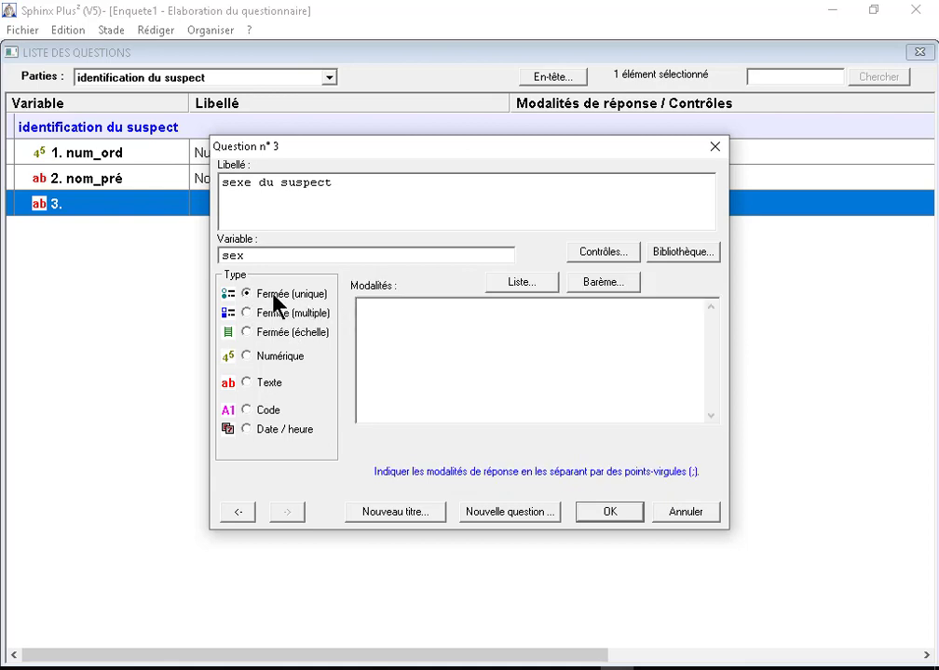
{"action": "left_click", "coordinate": [365, 312]}
{"action": "type", "text": "Homme ; Femm"}
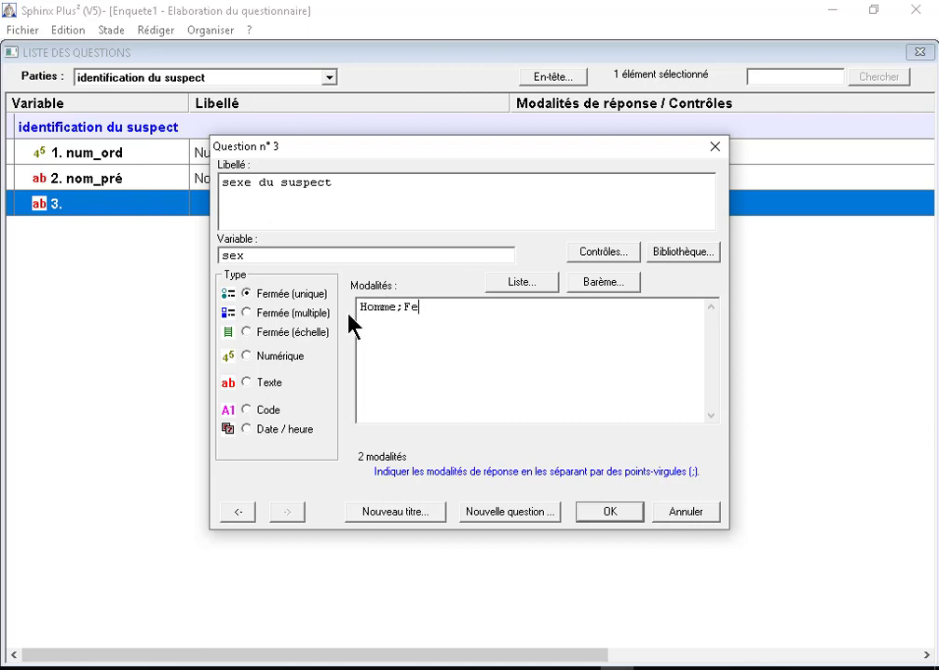
{"action": "type", "text": "e"}
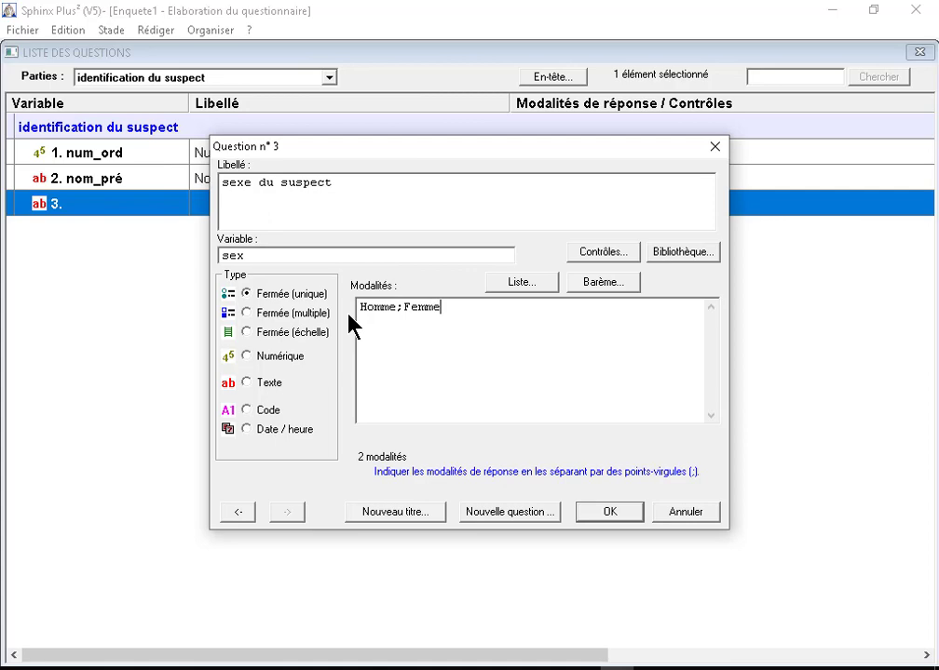
Add a numeric question labelled "Age du suspect" with the variable name "Age"
{"action": "left_click", "coordinate": [530, 517]}
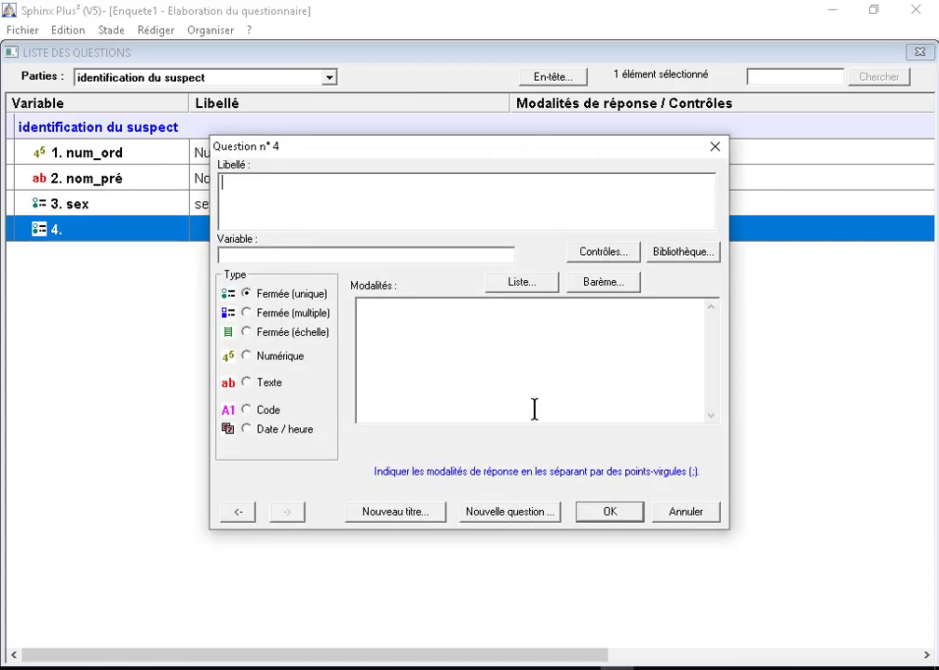
{"action": "type", "text": "Age du suspect"}
{"action": "key", "text": "Tab"}
{"action": "type", "text": "Age"}
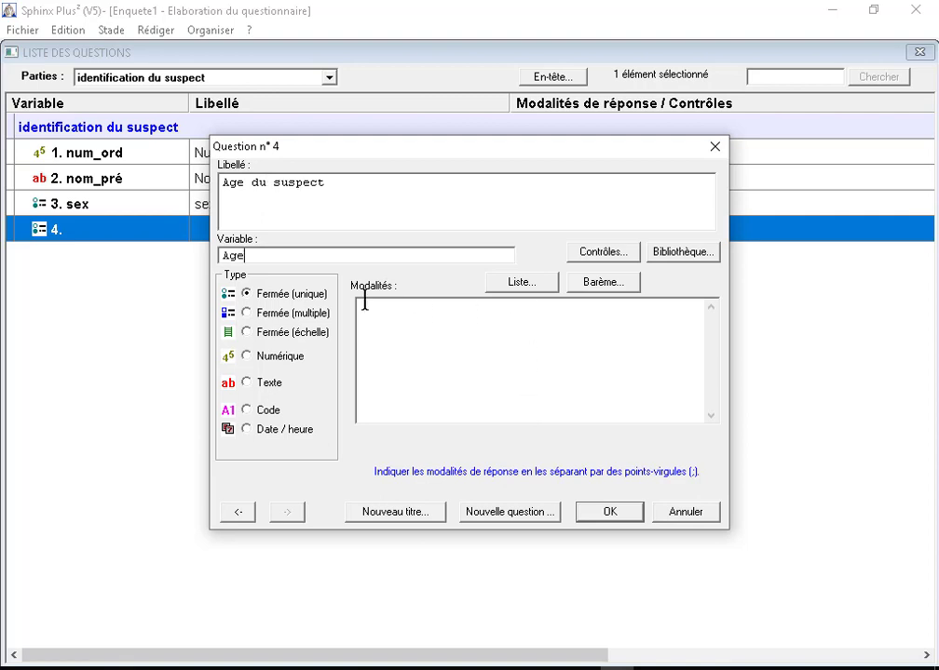
{"action": "left_click", "coordinate": [247, 356]}
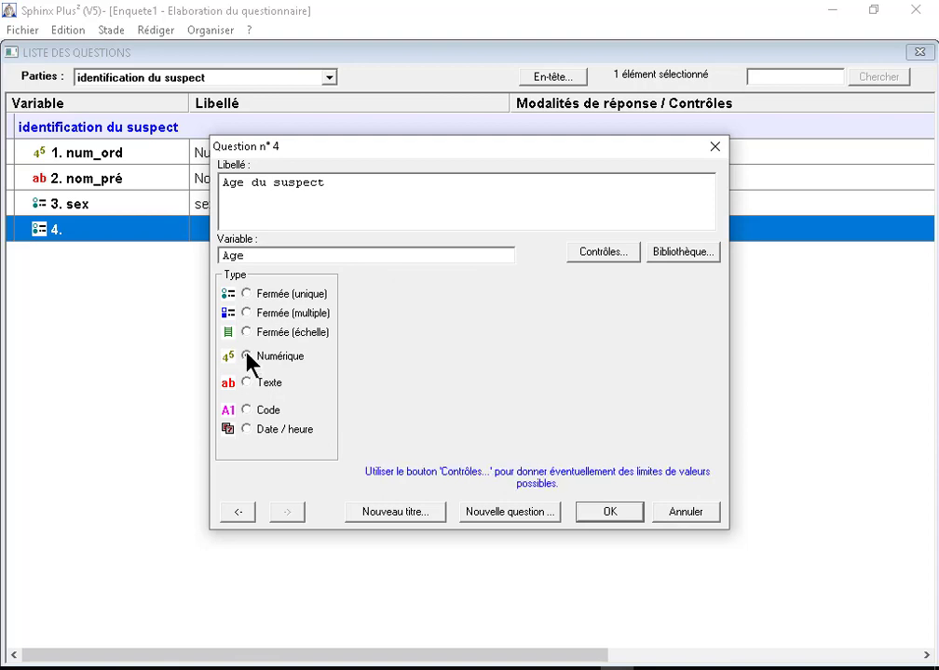
Add a text question labelled "Adresse du suspect" with the variable name "ad"
{"action": "left_click", "coordinate": [494, 511]}
{"action": "type", "text": "Adresse"}
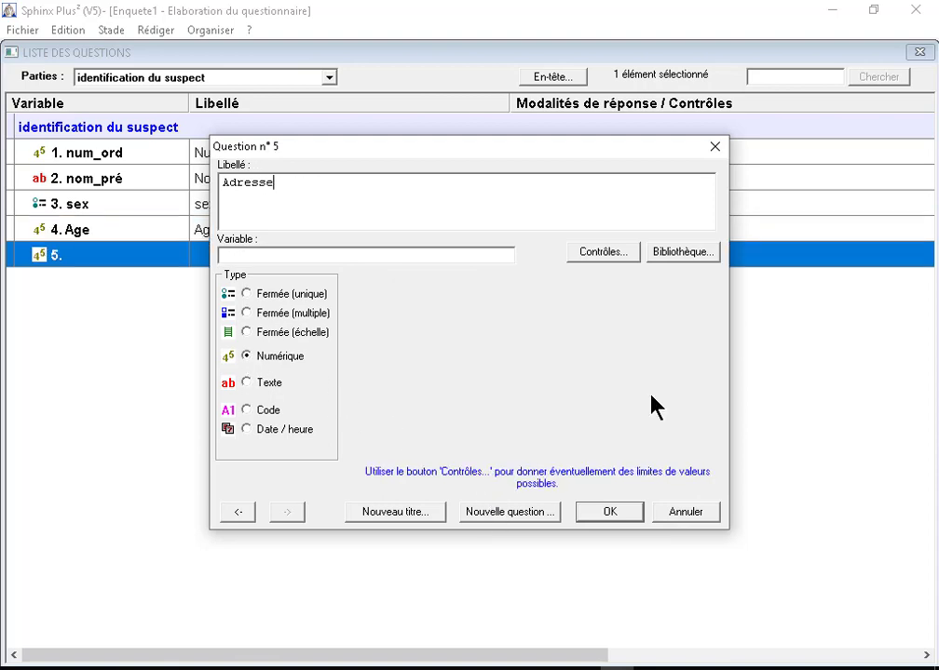
{"action": "type", "text": " du suspect"}
{"action": "left_click", "coordinate": [285, 255]}
{"action": "type", "text": "adr"}
{"action": "key", "text": "BackSpace"}
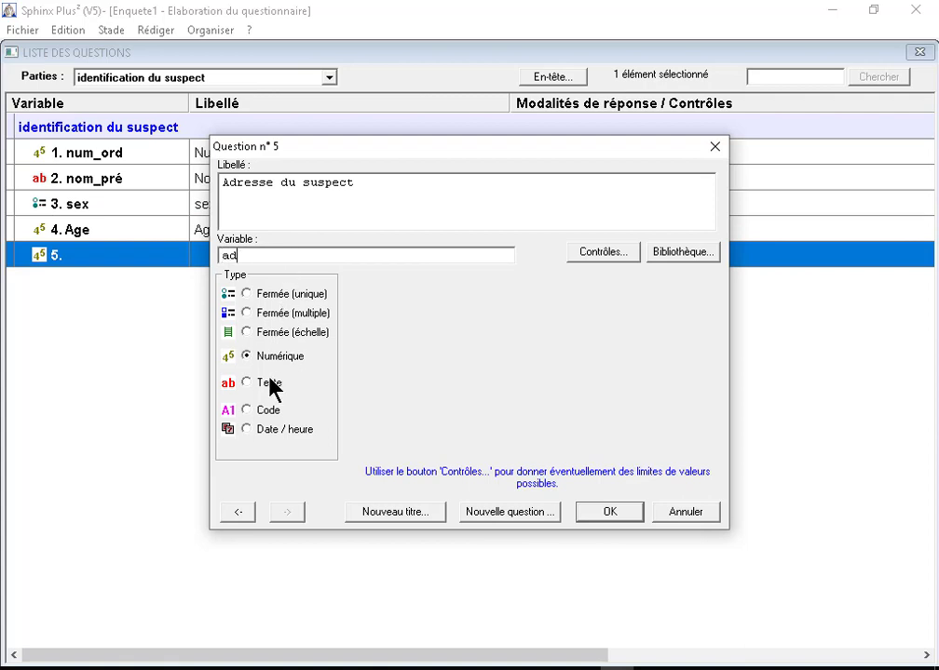
{"action": "left_click", "coordinate": [268, 386]}
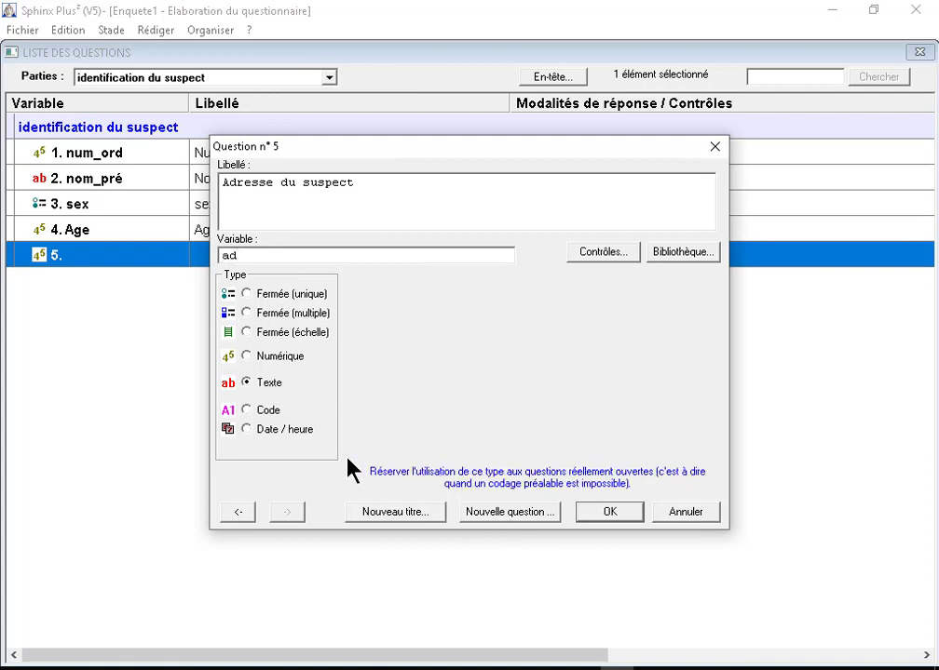
Add a text question labelled "Téléphone (fixe ou Mobile" with variable "Tel" and return to the question list
{"action": "left_click", "coordinate": [496, 513]}
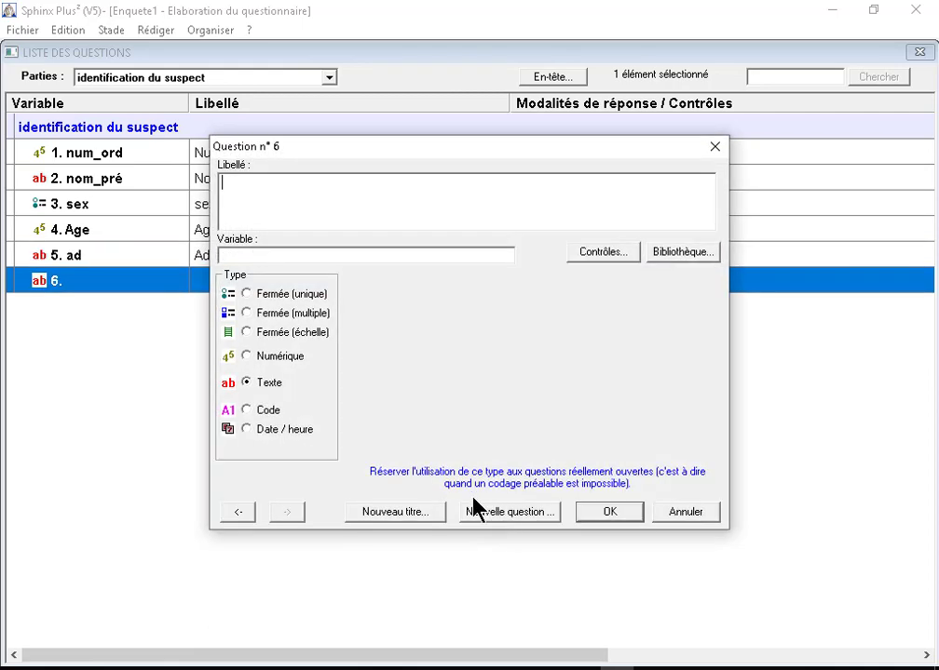
{"action": "type", "text": "Téléphone (fixe ou Mobile"}
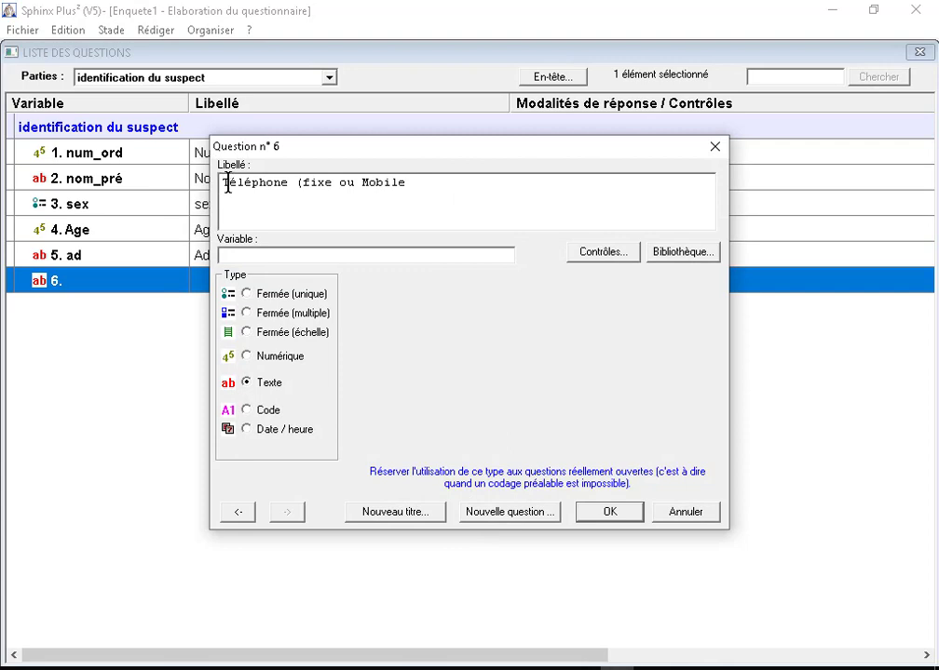
{"action": "left_click", "coordinate": [275, 255]}
{"action": "type", "text": "tek"}
{"action": "key", "text": "BackSpace"}
{"action": "key", "text": "BackSpace"}
{"action": "key", "text": "BackSpace"}
{"action": "type", "text": "Tel"}
{"action": "key", "text": "Return"}
Insert a closed single-answer question "Nationnalité" before the telephone question, with variable "Netion" and the options "Marocaine ; Etrangère"
{"action": "right_click", "coordinate": [215, 282]}
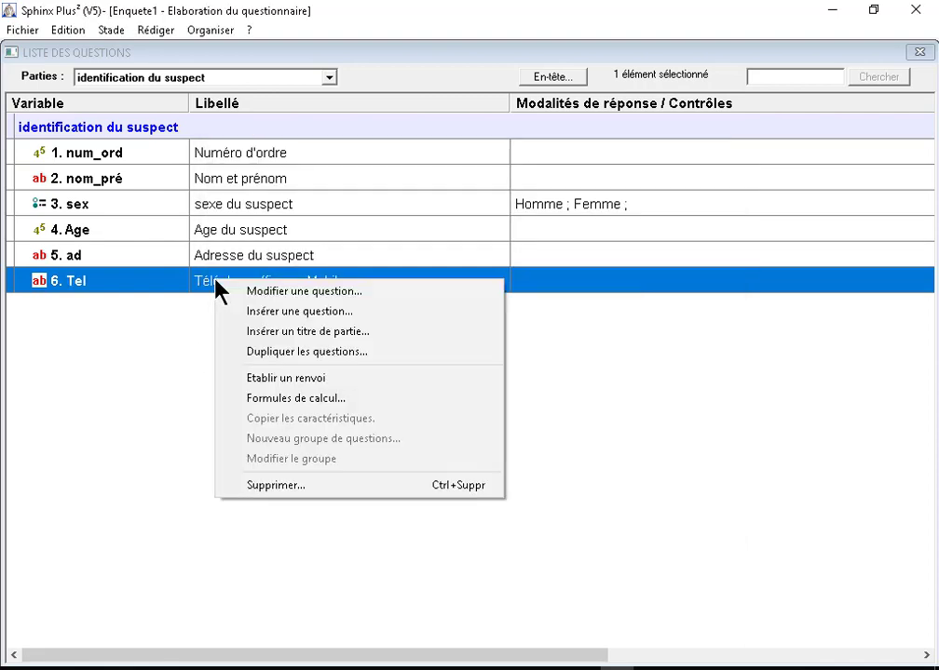
{"action": "left_click", "coordinate": [300, 311]}
{"action": "type", "text": "Nationalité"}
{"action": "key", "text": "Tab"}
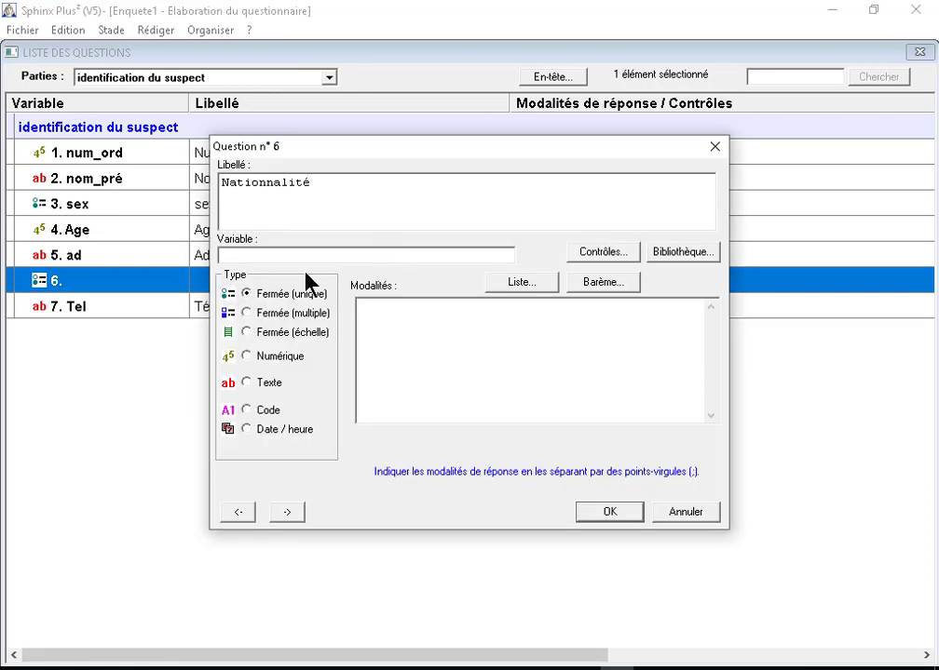
{"action": "type", "text": "Netion"}
{"action": "left_click", "coordinate": [369, 317]}
{"action": "type", "text": "Marocain "}
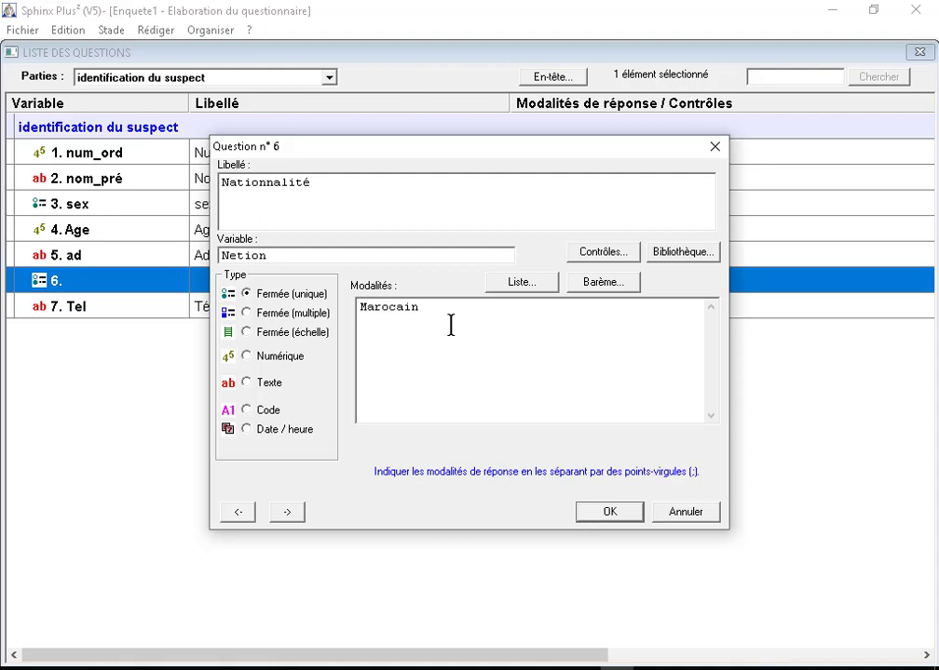
{"action": "type", "text": ";"}
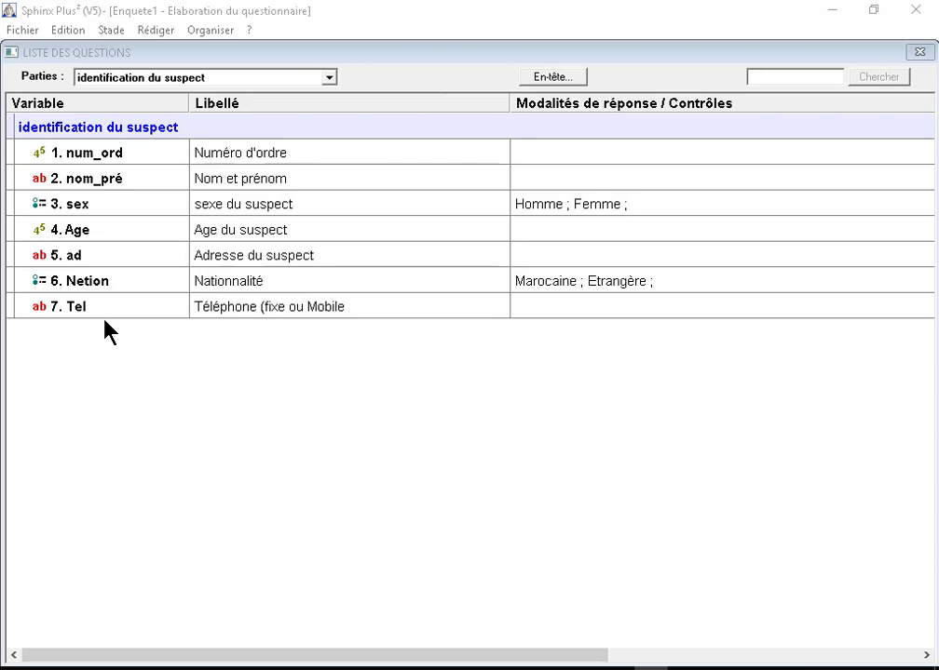
Add a new part titled "Symptote du suspect" after the telephone question
{"action": "right_click", "coordinate": [106, 322]}
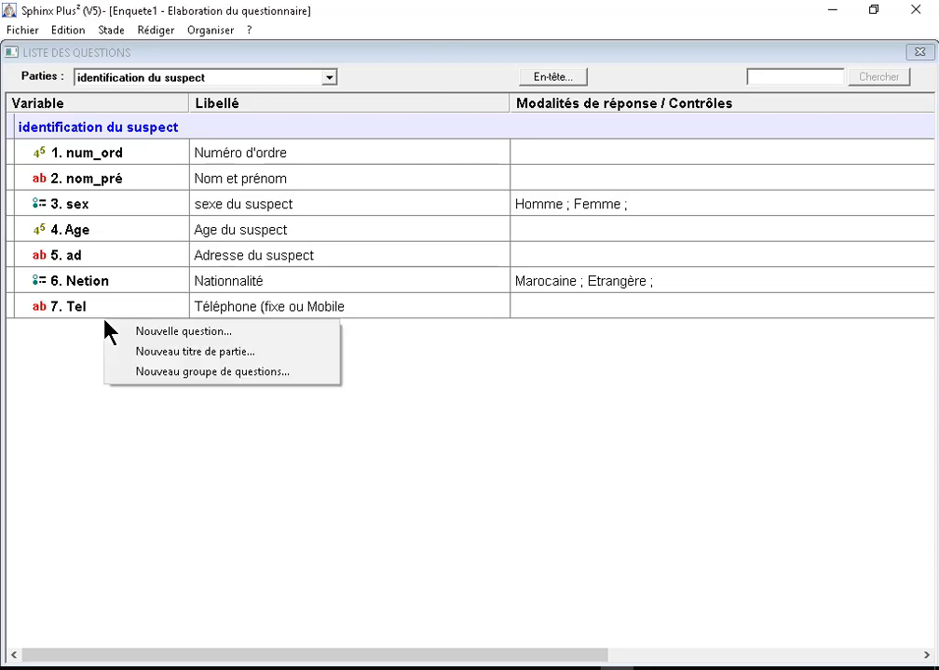
{"action": "left_click", "coordinate": [204, 353]}
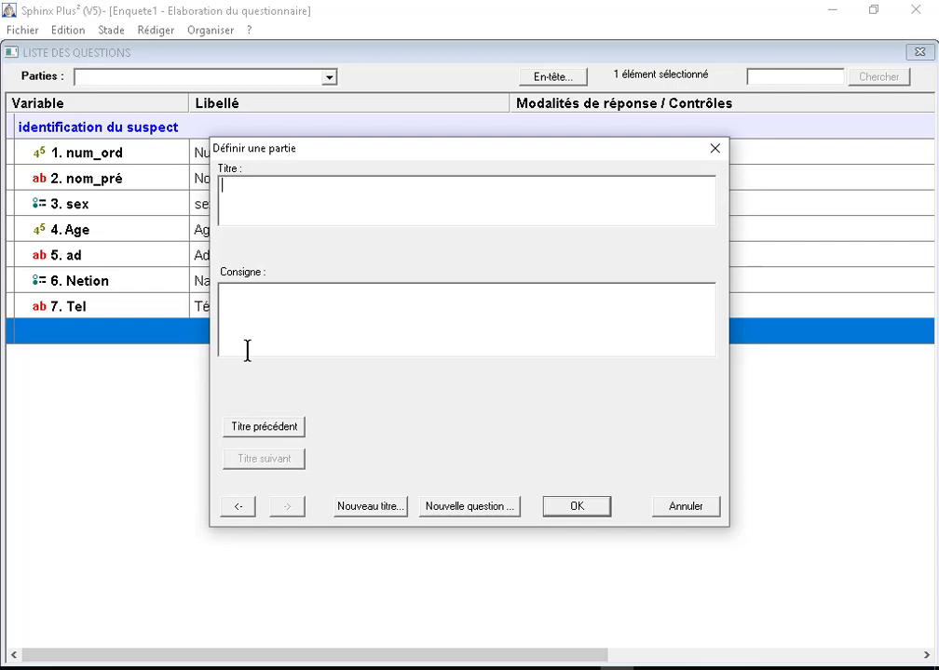
{"action": "type", "text": "Symptote du suspect"}
Add a closed single-answer question "Résultat du test" with variable "res_te" and the options "Positif ; Négatif"
{"action": "left_click", "coordinate": [486, 513]}
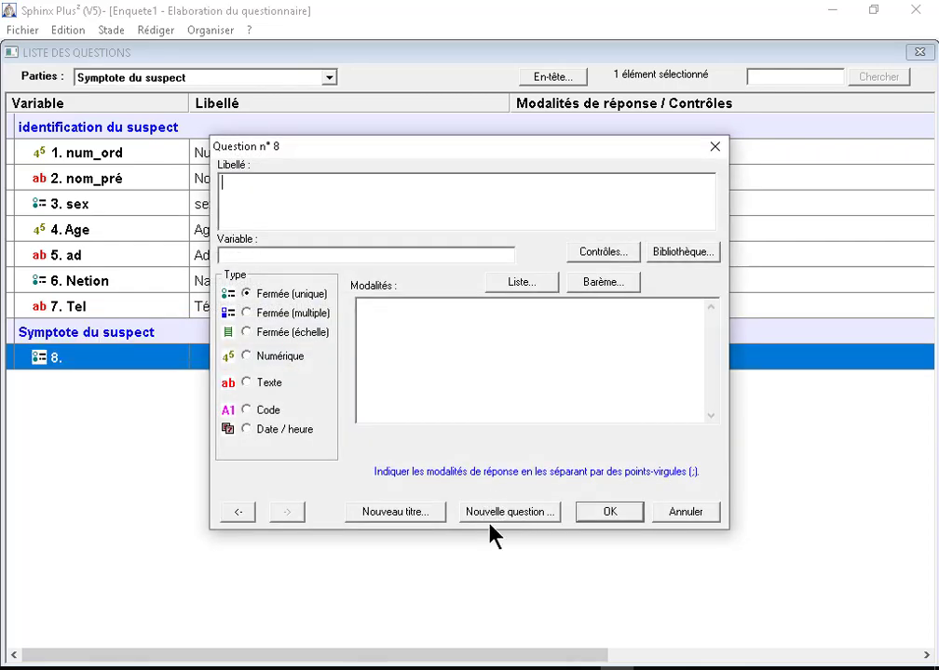
{"action": "type", "text": "Résultat du test"}
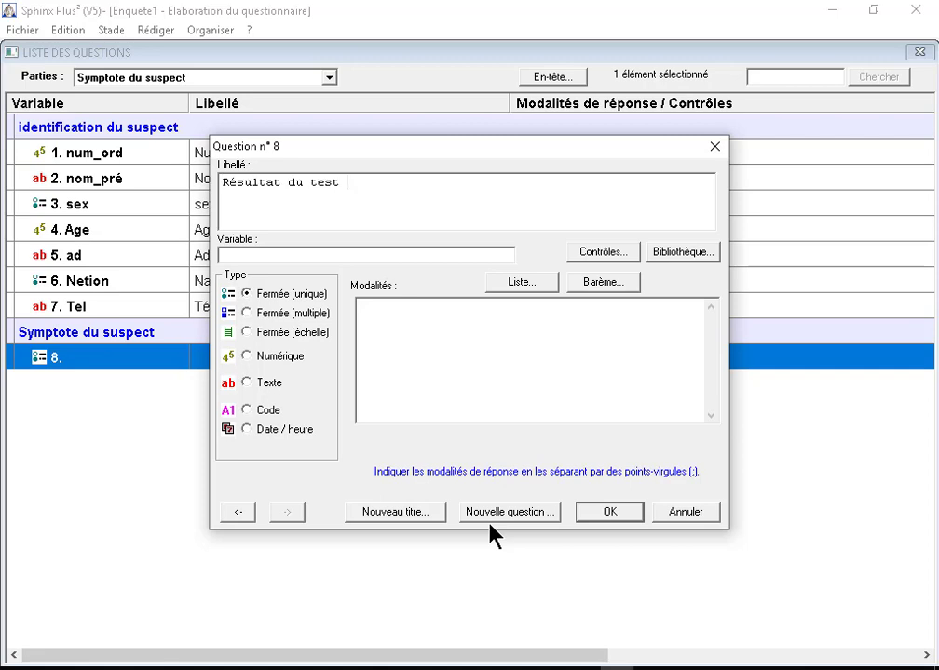
{"action": "key", "text": "Tab"}
{"action": "left_click", "coordinate": [358, 312]}
{"action": "type", "text": "Positif ; Négatif"}
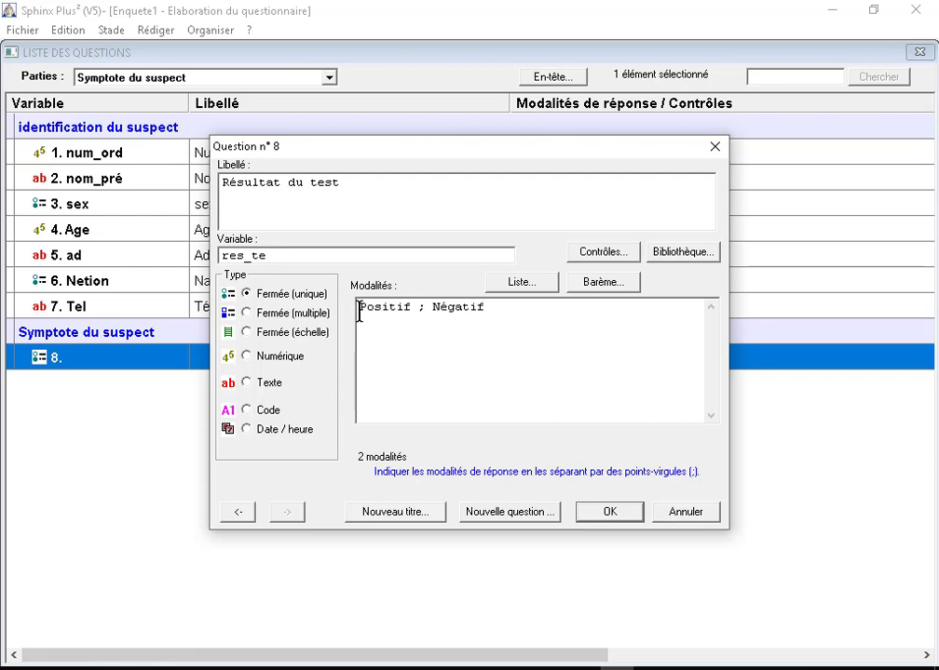
Add a closed single-answer question "La toux ?" with variable "toux" and the options "Oui;Non"
{"action": "left_click", "coordinate": [504, 514]}
{"action": "type", "text": "La toux ?"}
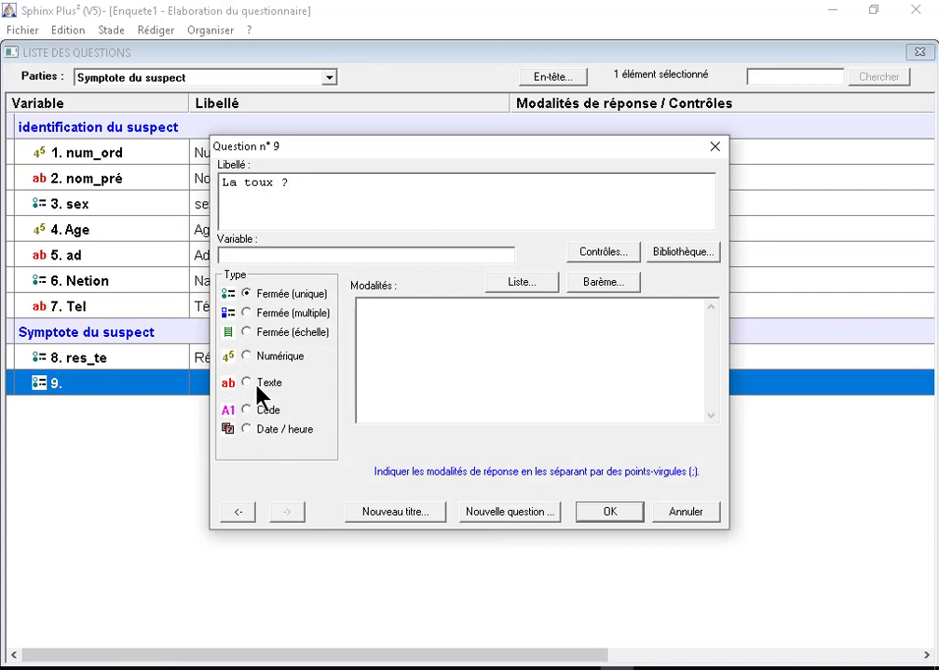
{"action": "left_click", "coordinate": [260, 253]}
{"action": "type", "text": "toux"}
{"action": "left_click", "coordinate": [365, 313]}
{"action": "type", "text": "Oui;Non"}
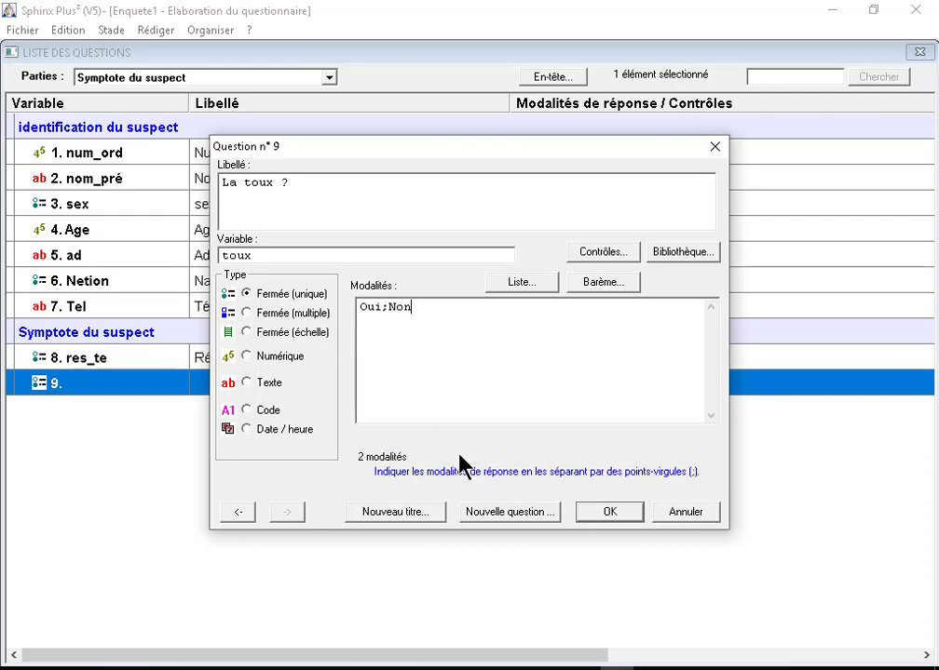
Add a closed single-answer question "Fiévre?" with variable "Fiév" and the options "Oui ; Nom"
{"action": "left_click", "coordinate": [511, 515]}
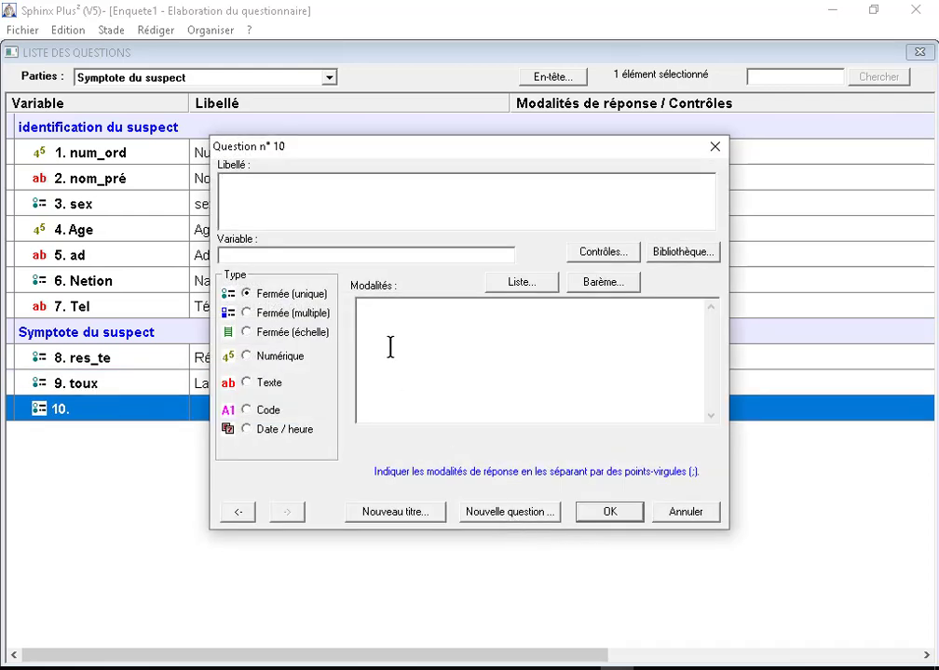
{"action": "type", "text": "Fiévre?"}
{"action": "left_click", "coordinate": [380, 321]}
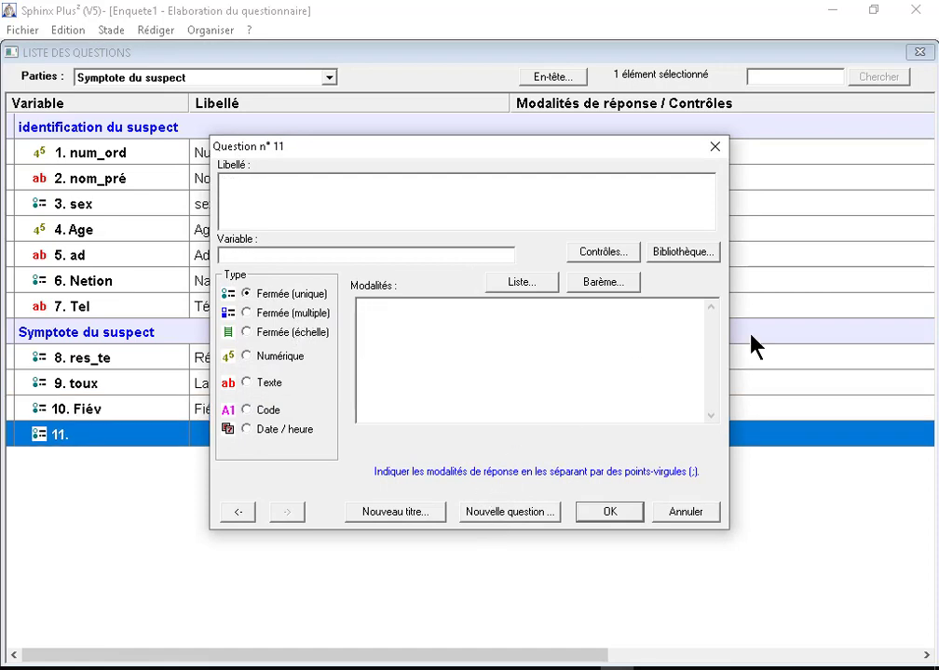
Define question 11 as a numeric question labelled "La température en °C" with variable "Temp"
{"action": "left_click", "coordinate": [244, 194]}
{"action": "type", "text": "La température  en °C"}
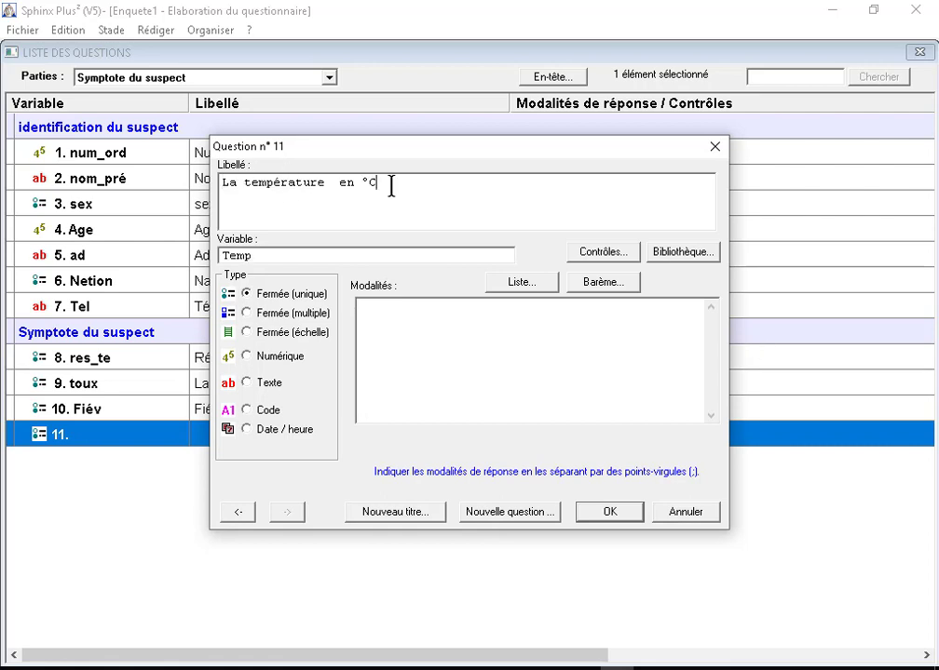
{"action": "left_click", "coordinate": [277, 363]}
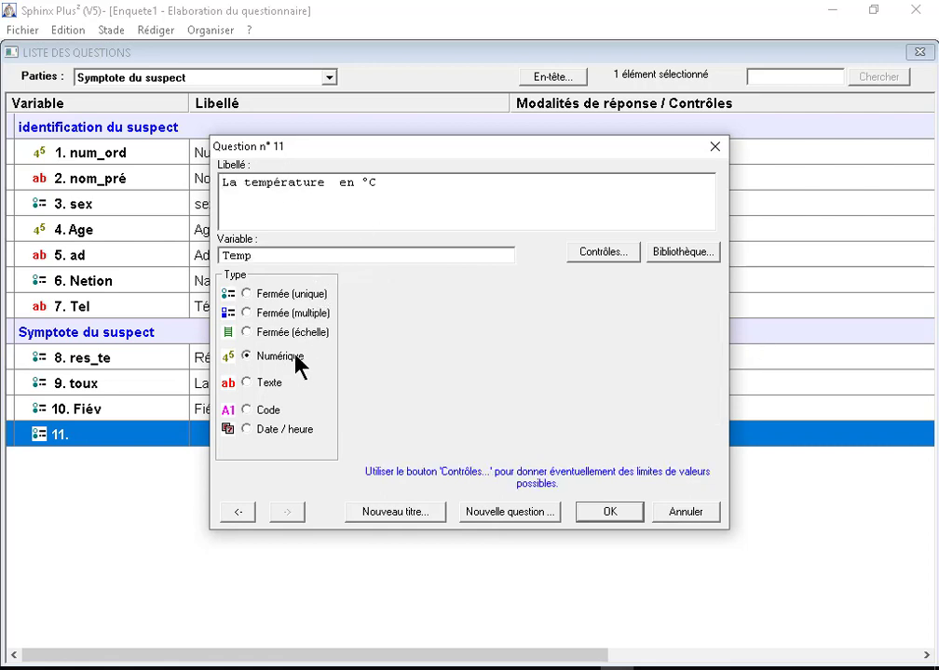
Add a closed single-answer question "Diffucultés Résperatoires?" with variable "Dif_resp" and the options "Oui ; Nom"
{"action": "left_click", "coordinate": [520, 513]}
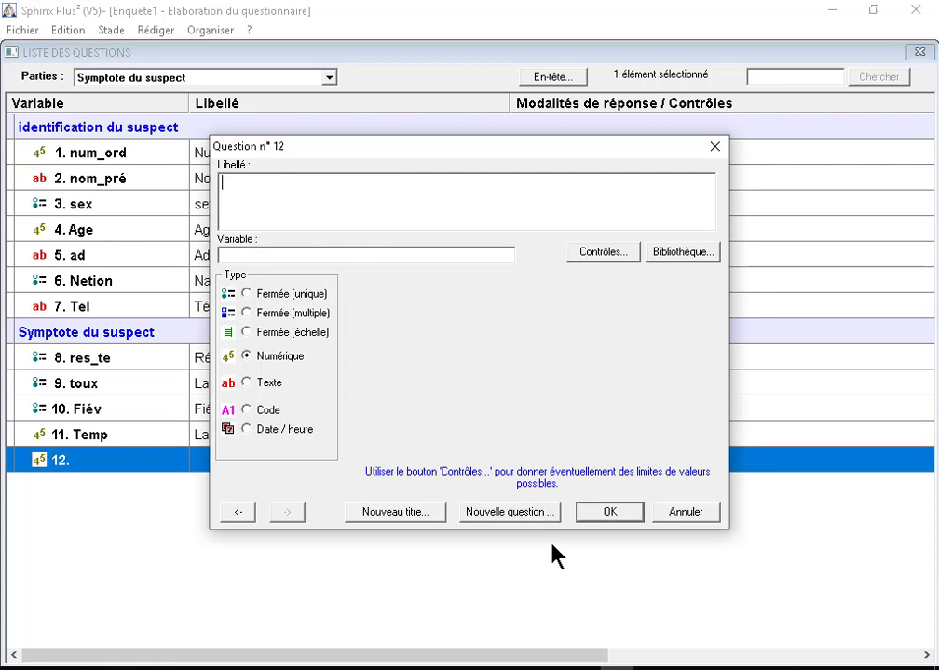
{"action": "type", "text": "Diffucultés Résperatoires?"}
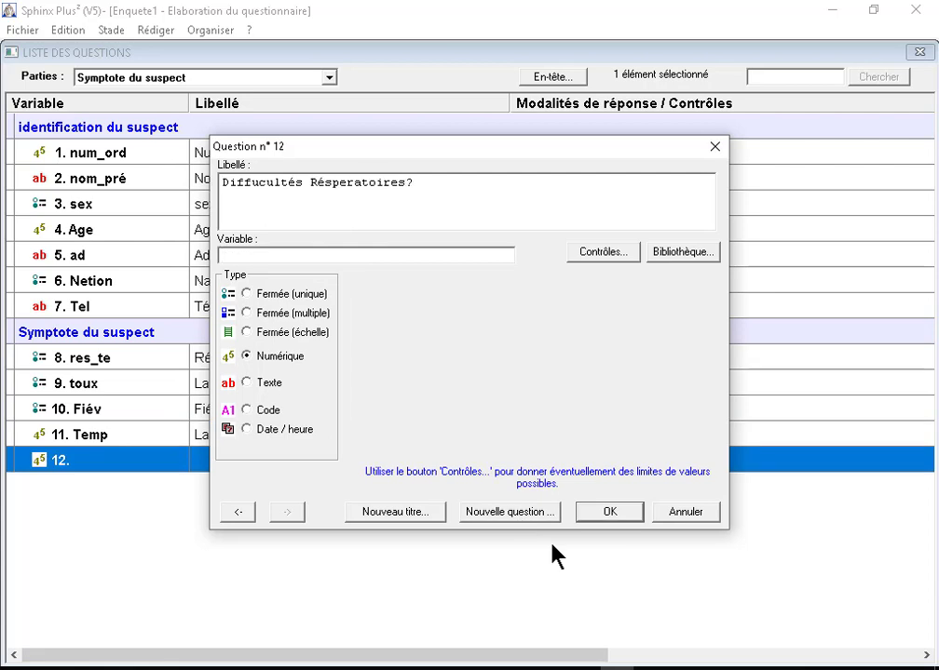
{"action": "type", "text": "Dif_resp"}
{"action": "left_click", "coordinate": [308, 294]}
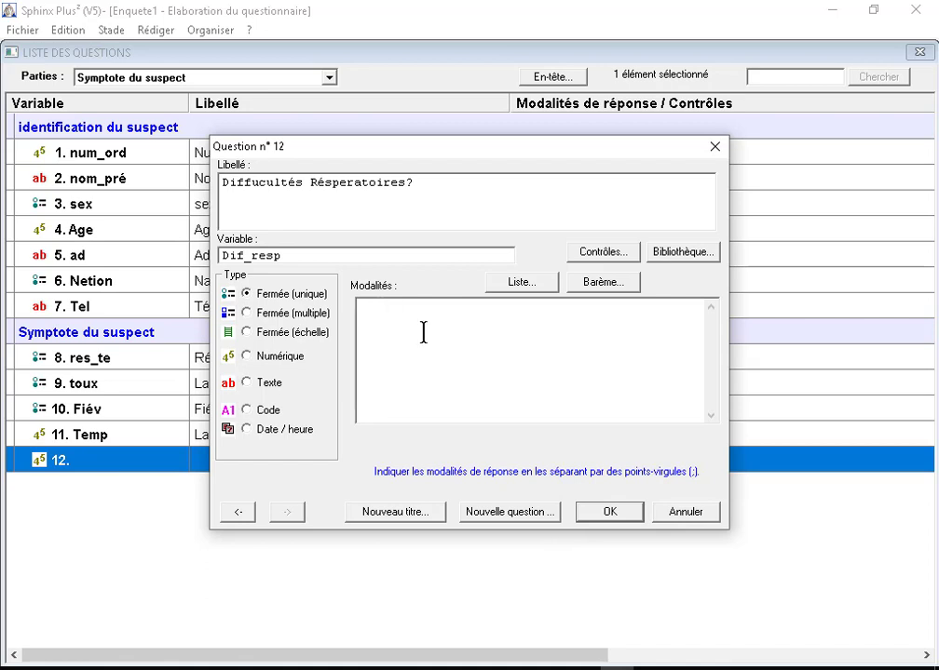
{"action": "type", "text": "Oui;"}
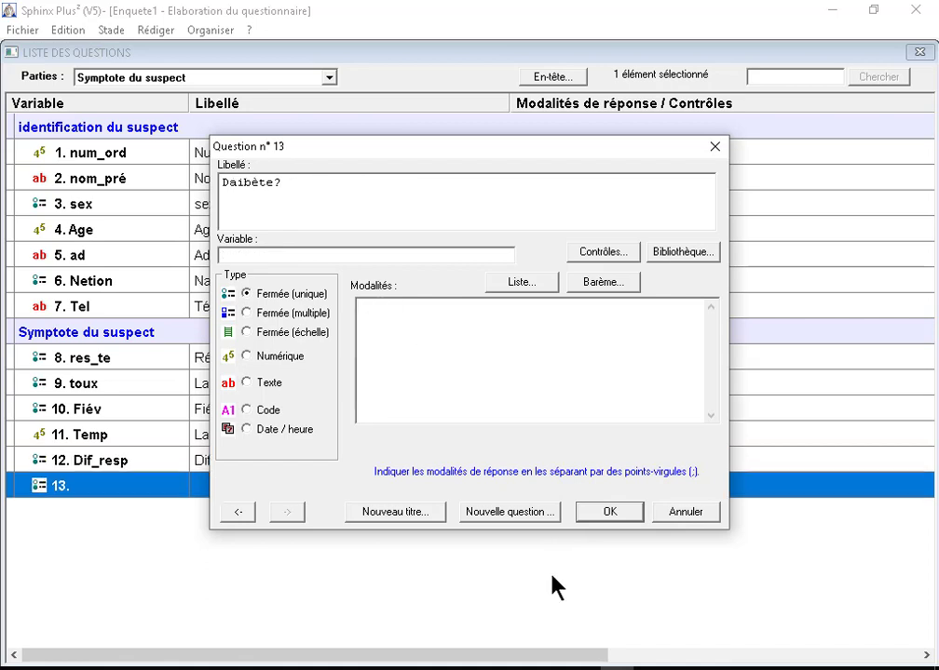
Complete the closed question "Daibète?" with variable "dib" and the options "Oui; Non ; Ignoré"
{"action": "left_click", "coordinate": [224, 257]}
{"action": "type", "text": "dib"}
{"action": "left_click", "coordinate": [377, 323]}
{"action": "type", "text": "Oui;"}
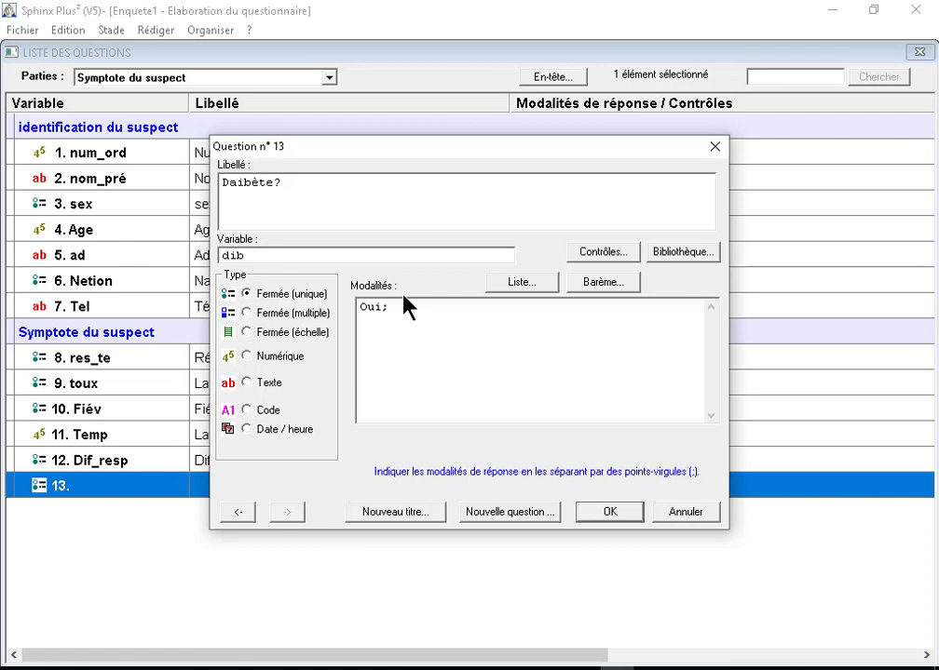
{"action": "type", "text": " Non ; Ignoré"}
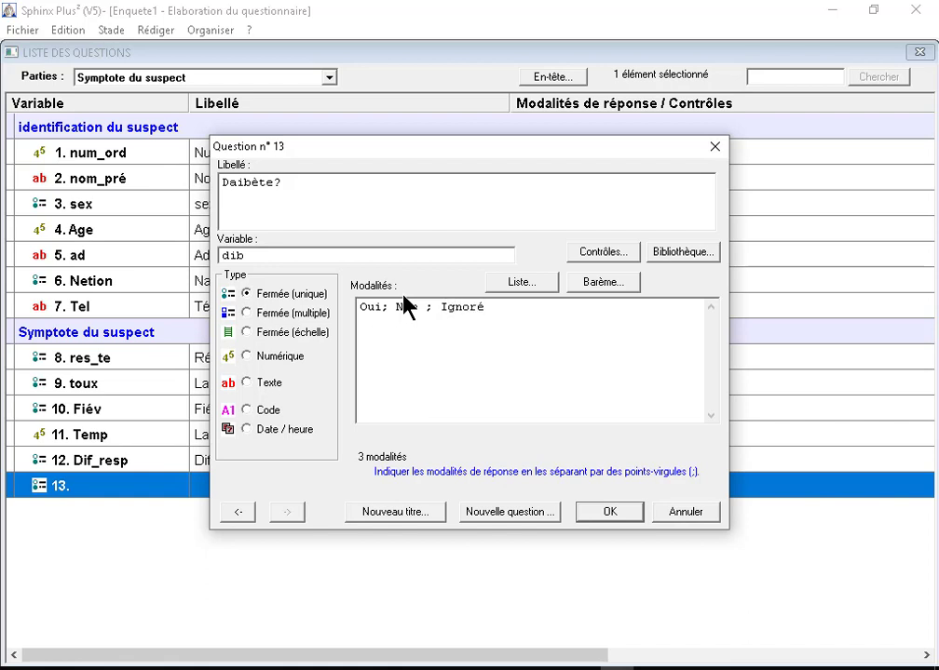
{"action": "key", "text": "Return"}
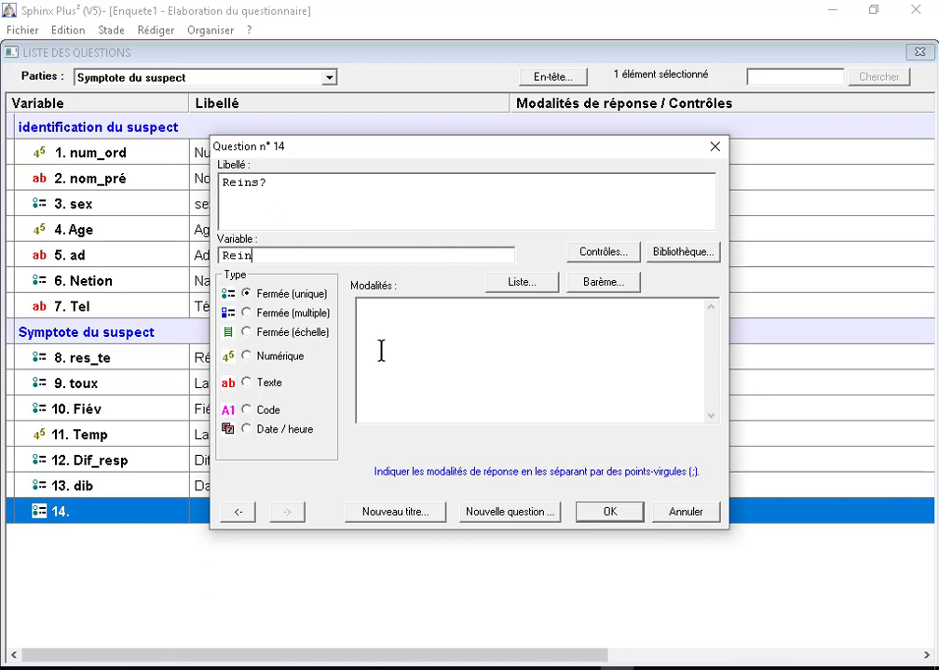
Give the closed question "Reins?" the options "Oui ; Non ; Ignoré" and save it
{"action": "left_click", "coordinate": [366, 309]}
{"action": "type", "text": "Oui ;"}
{"action": "key", "text": "Return"}
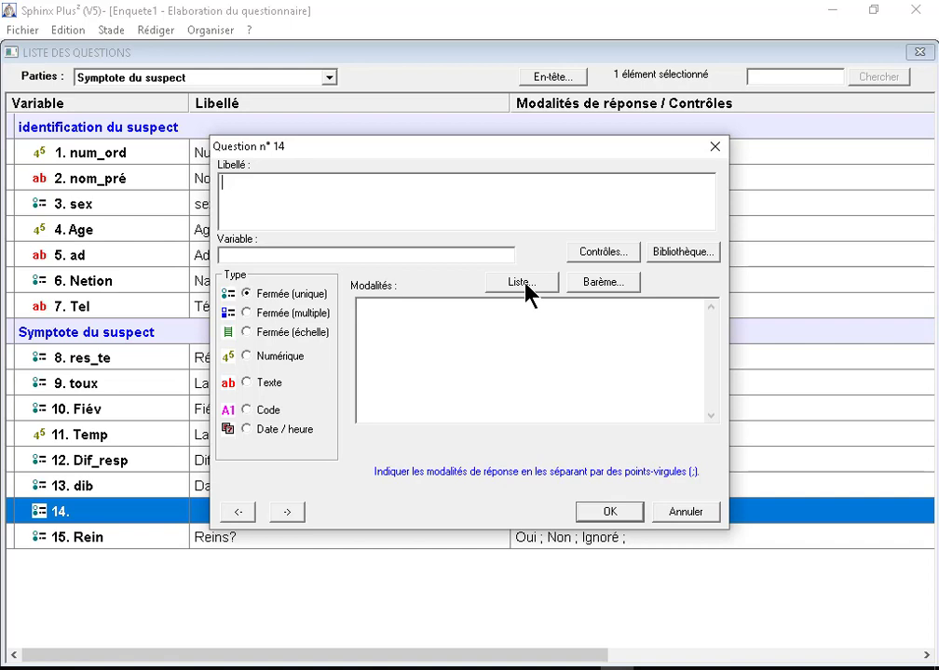
Insert a text question "Autre Maladie chronique? ( à saisir)" with variable "Autr" before the "Reins?" question and return to the question list
{"action": "type", "text": "Autre Maladie chronique?"}
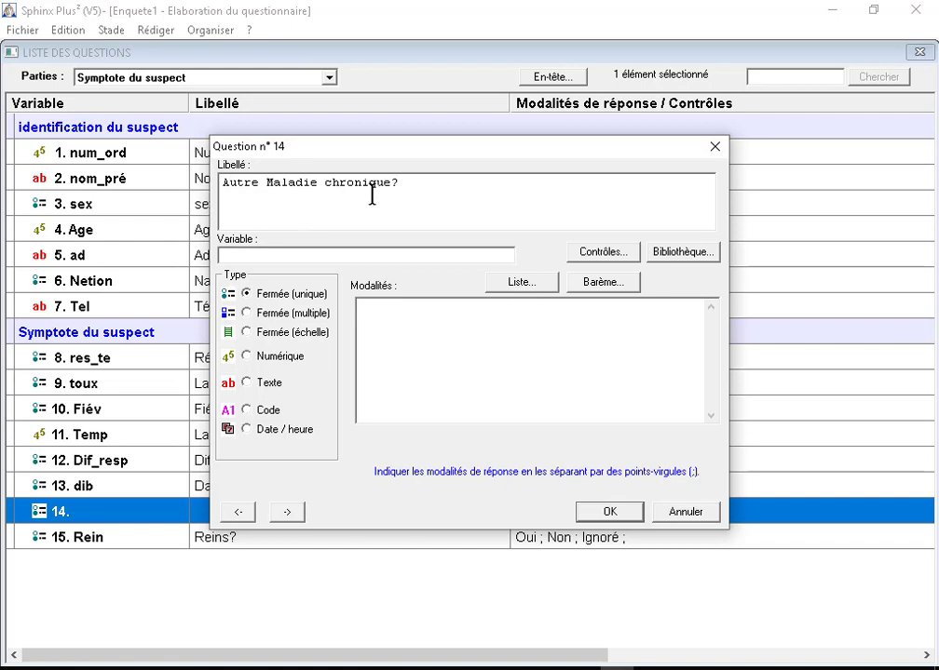
{"action": "left_click", "coordinate": [233, 254]}
{"action": "type", "text": "Autr"}
{"action": "left_click", "coordinate": [267, 384]}
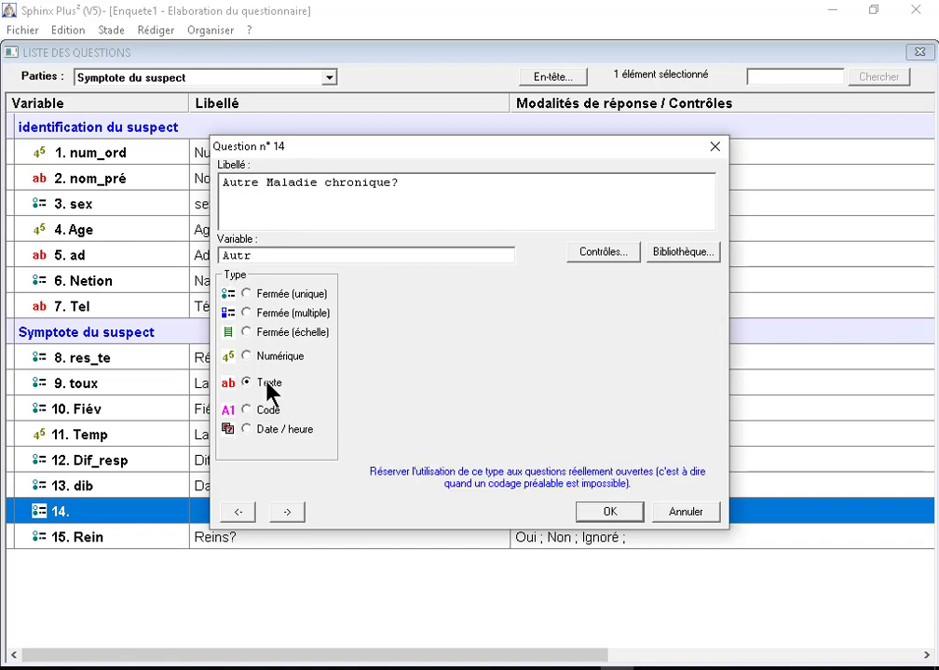
{"action": "left_click", "coordinate": [409, 188]}
{"action": "type", "text": "( à saisir)"}
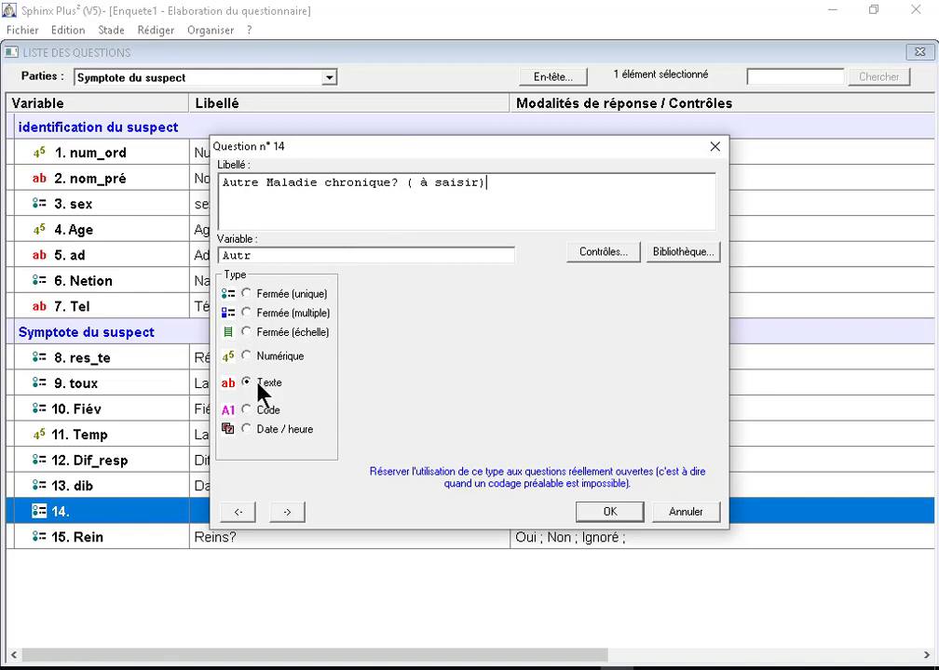
{"action": "left_click", "coordinate": [607, 518]}
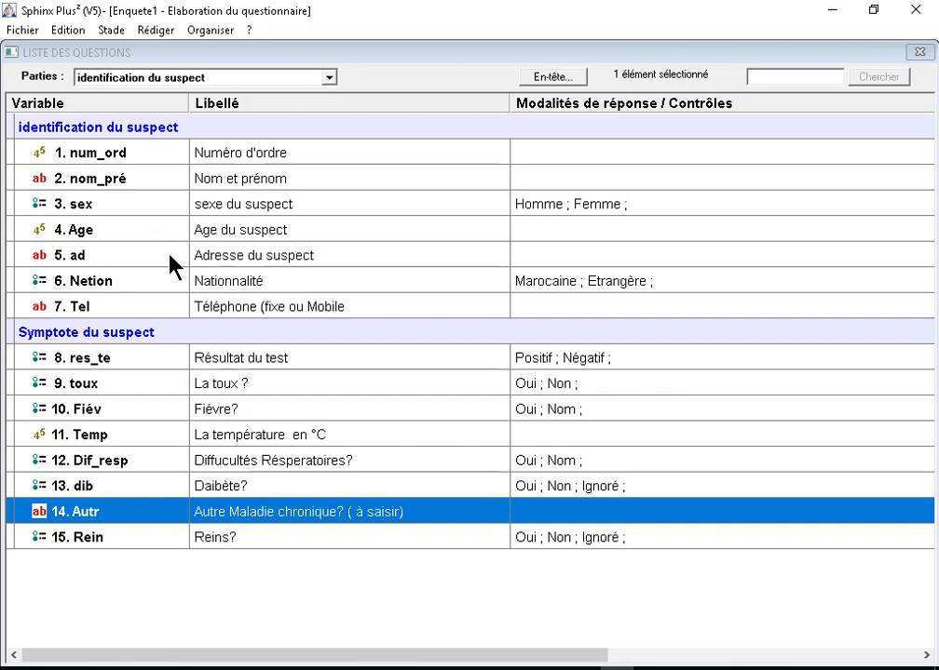
Rename the variable of the "Nationnalité" question as "Nation"
{"action": "left_click", "coordinate": [81, 290]}
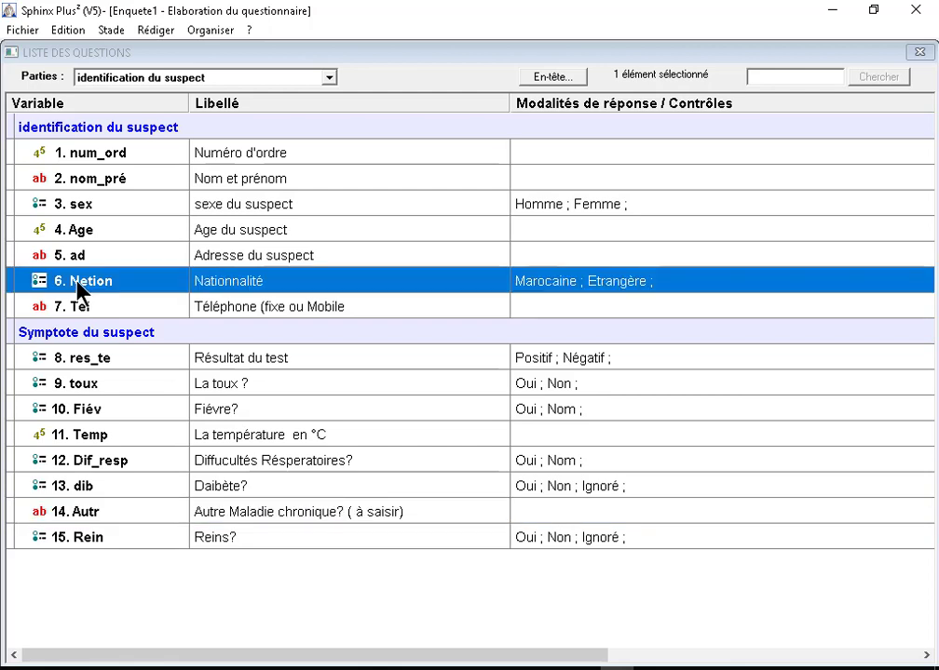
{"action": "right_click", "coordinate": [77, 284]}
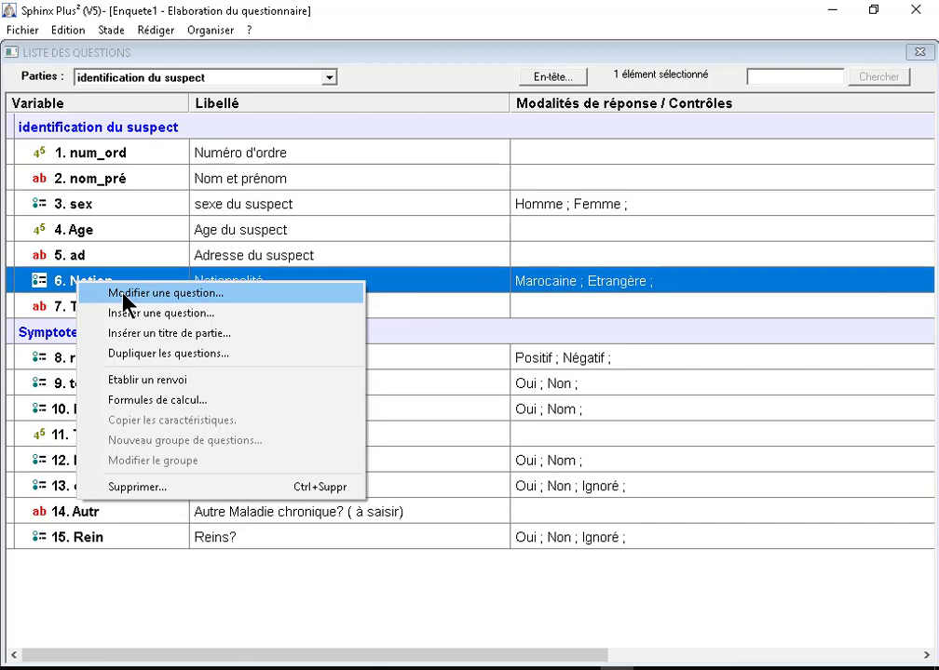
{"action": "left_click", "coordinate": [124, 295]}
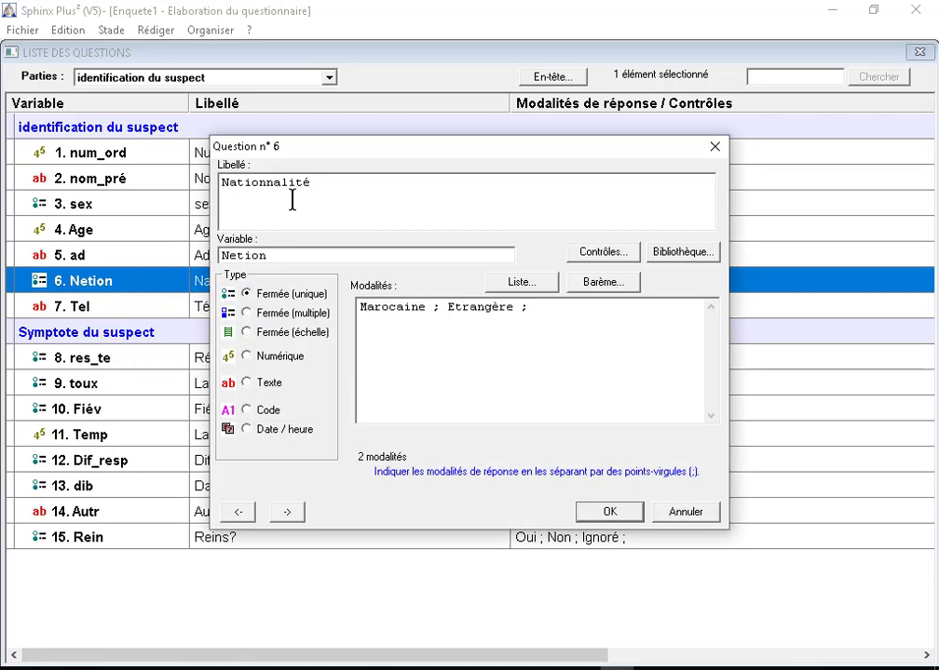
{"action": "left_click", "coordinate": [236, 255]}
{"action": "key", "text": "BackSpace"}
{"action": "type", "text": "a"}
{"action": "left_click", "coordinate": [607, 512]}
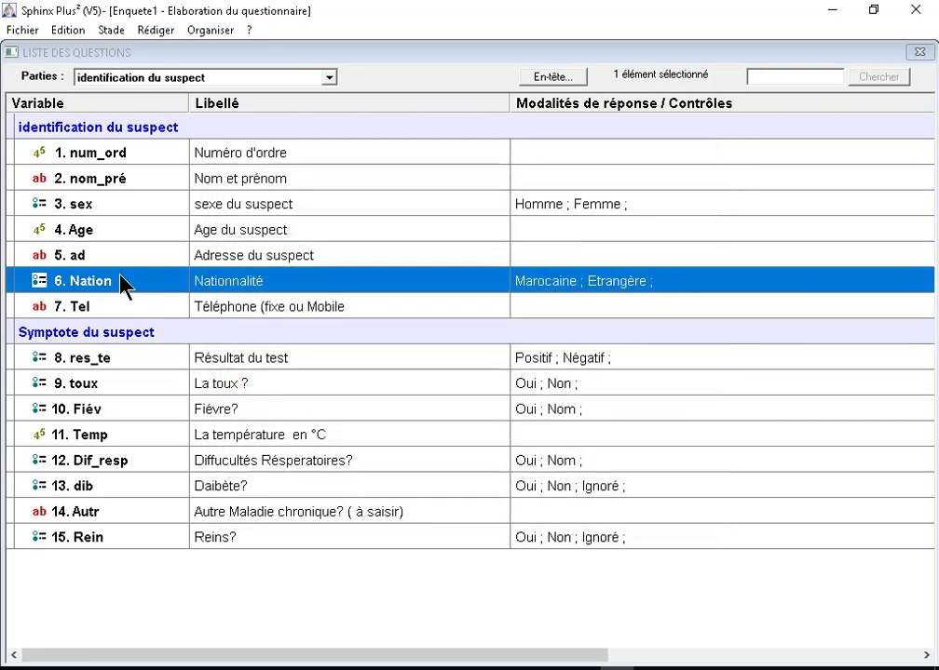
Insert a closed single-answer question "Groupe Sanguin" before the telephone question, with variable "gr_sang" and the options "A;B;AB;O"
{"action": "type", "text": "G"}
{"action": "type", "text": "roupe Sanguin"}
{"action": "key", "text": "Tab"}
{"action": "type", "text": "gr_san"}
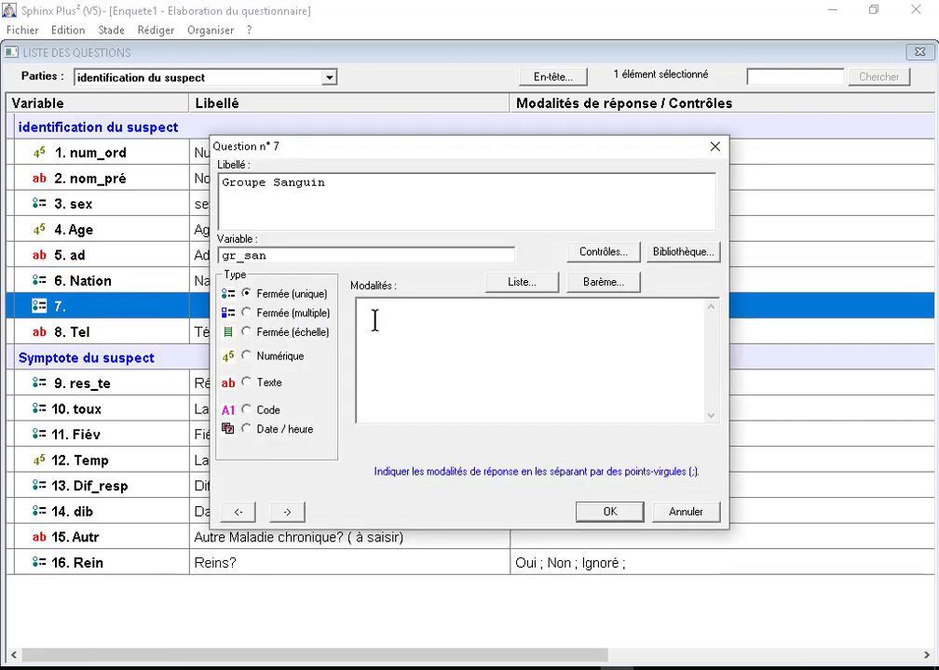
{"action": "type", "text": "g"}
{"action": "left_click", "coordinate": [390, 360]}
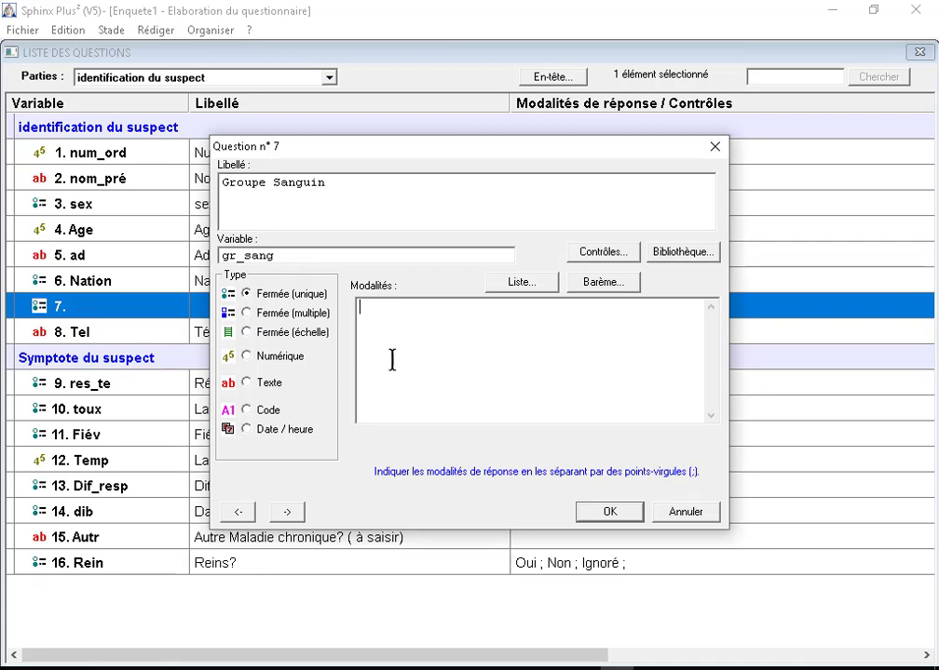
{"action": "type", "text": "A ; B ; AB ; "}
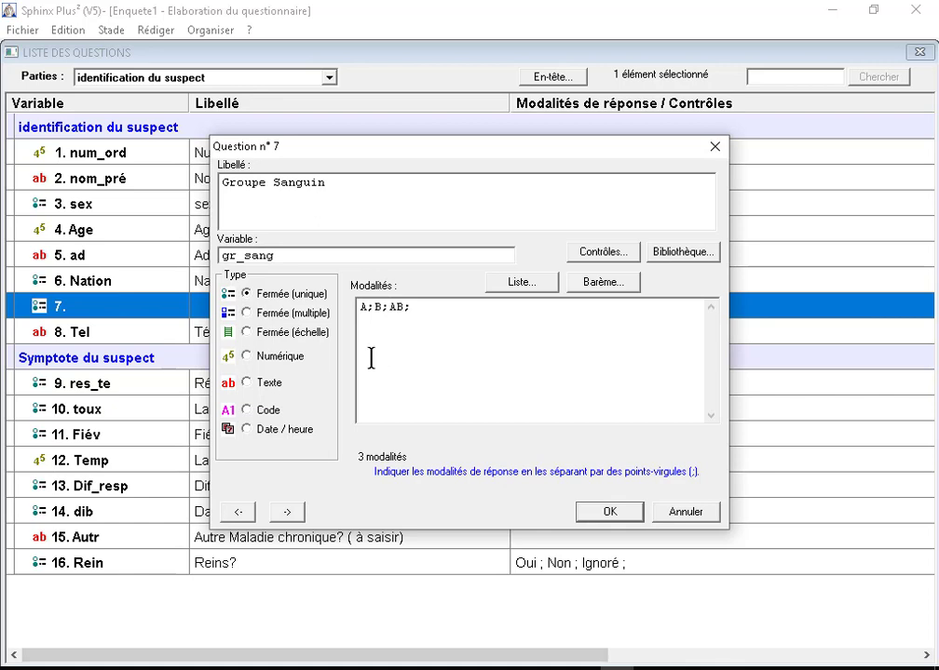
{"action": "type", "text": "O"}
{"action": "key", "text": "Return"}
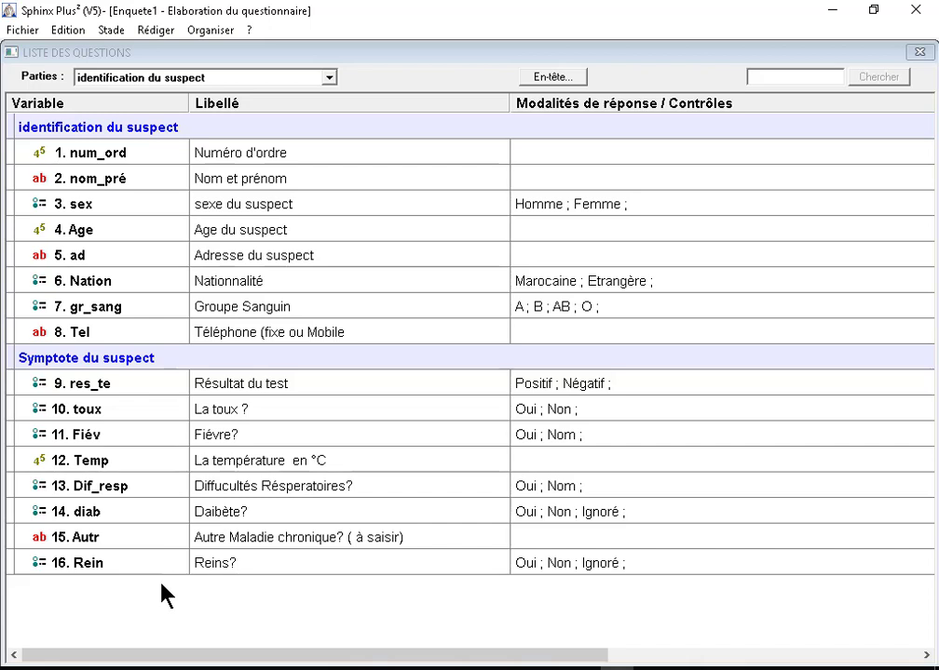
Add a new part titled "Etat de Sortie" at the end of the questionnaire
{"action": "right_click", "coordinate": [162, 596]}
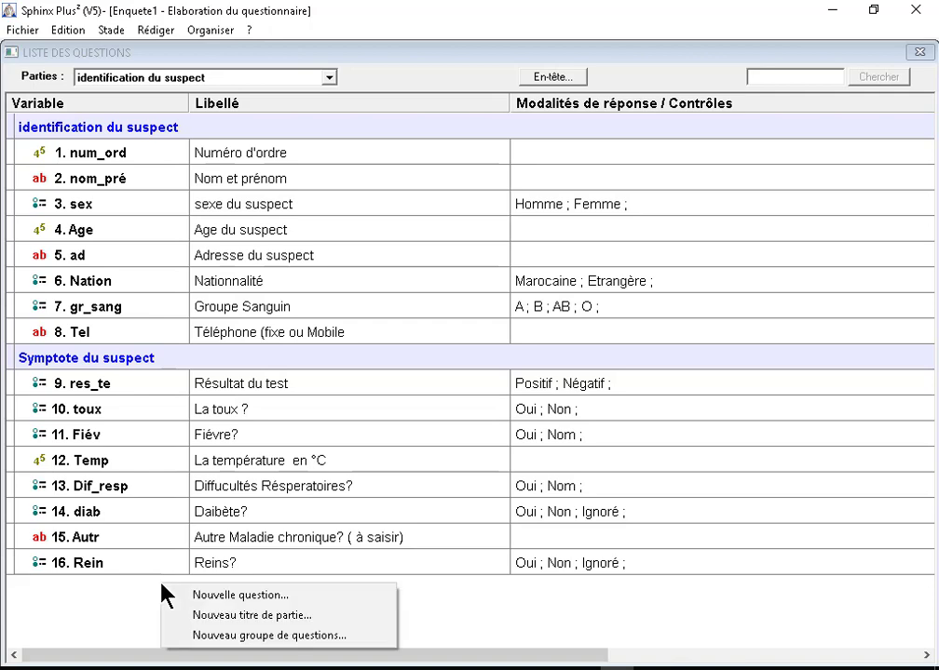
{"action": "left_click", "coordinate": [244, 618]}
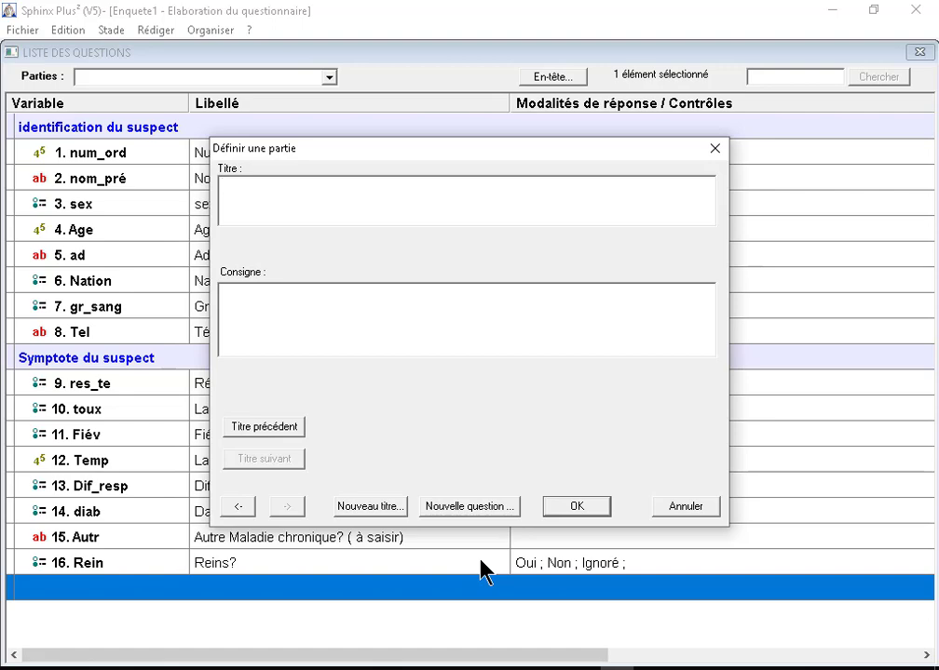
{"action": "type", "text": "Etat de Sortie"}
Add a date/time question labelled "Date de sortie" with variable "dat_sor" under the "Etat de Sortie" part
{"action": "left_click", "coordinate": [479, 507]}
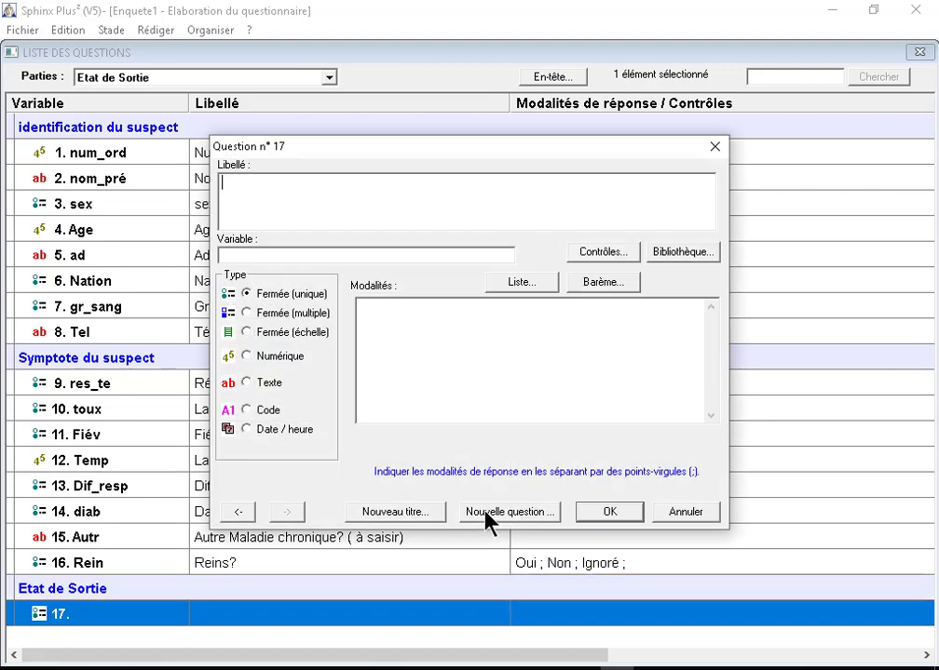
{"action": "type", "text": "Date de sortie"}
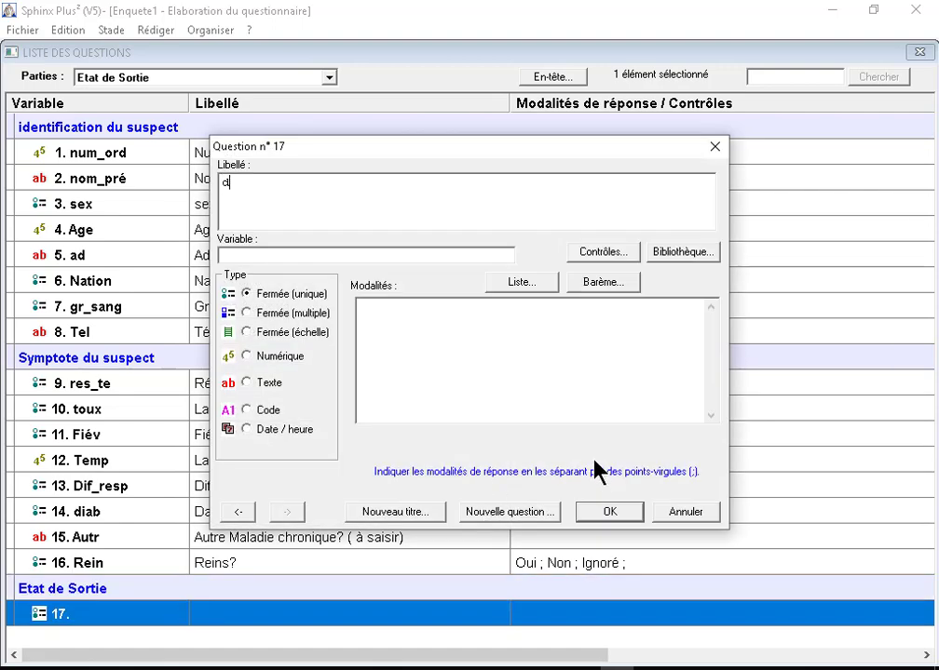
{"action": "left_click", "coordinate": [286, 256]}
{"action": "type", "text": "da"}
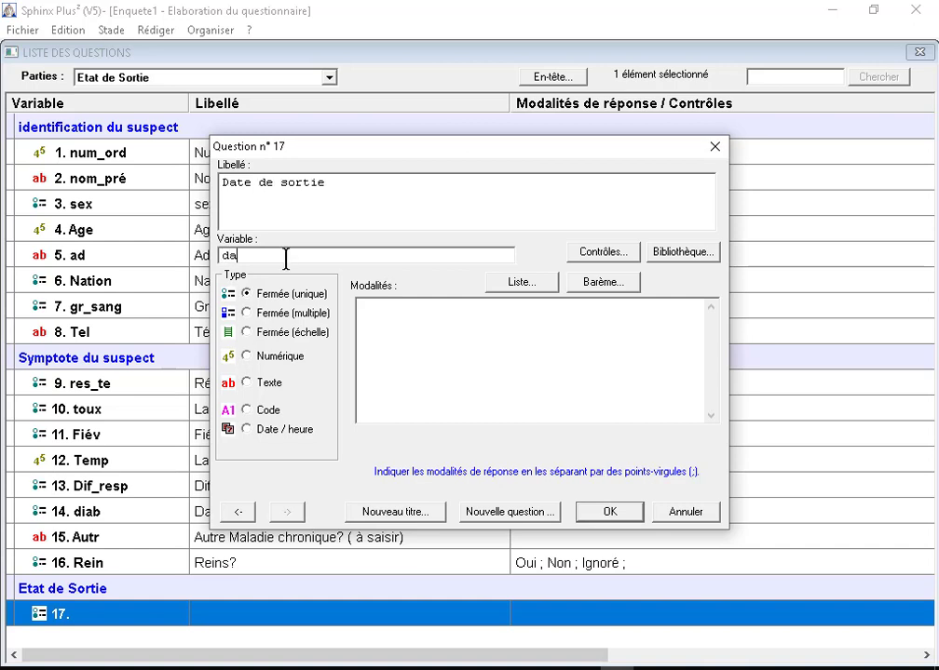
{"action": "type", "text": "t_sor"}
{"action": "left_click", "coordinate": [261, 431]}
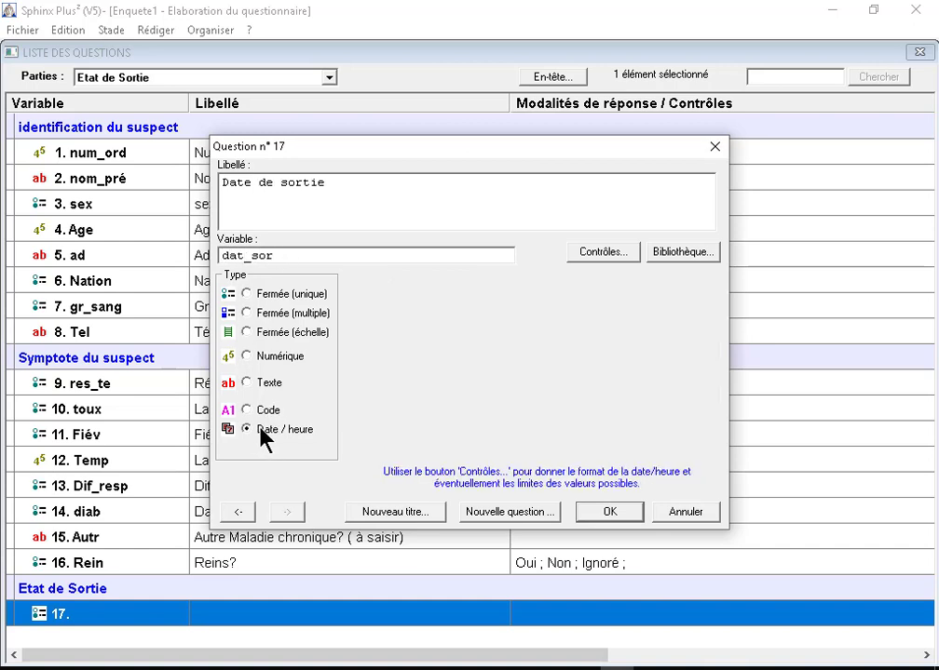
Add a closed single-answer question "Mode de paiement" with variable "paiment" and options "Chèque ; Espèce; Prise en charge ; Raméde ; Autre"
{"action": "left_click", "coordinate": [543, 512]}
{"action": "type", "text": "Mode de paiement"}
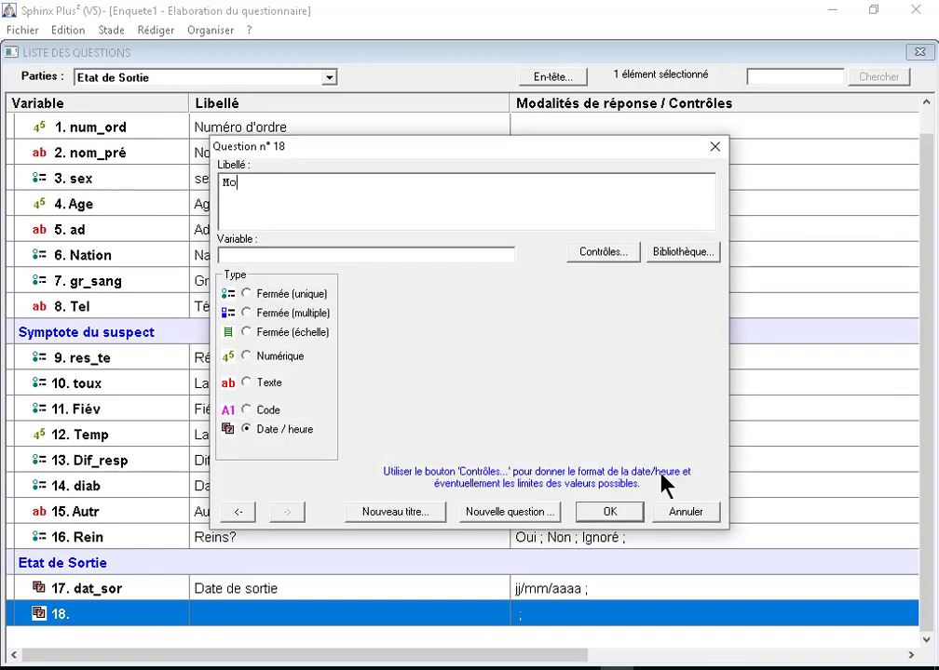
{"action": "left_click", "coordinate": [234, 253]}
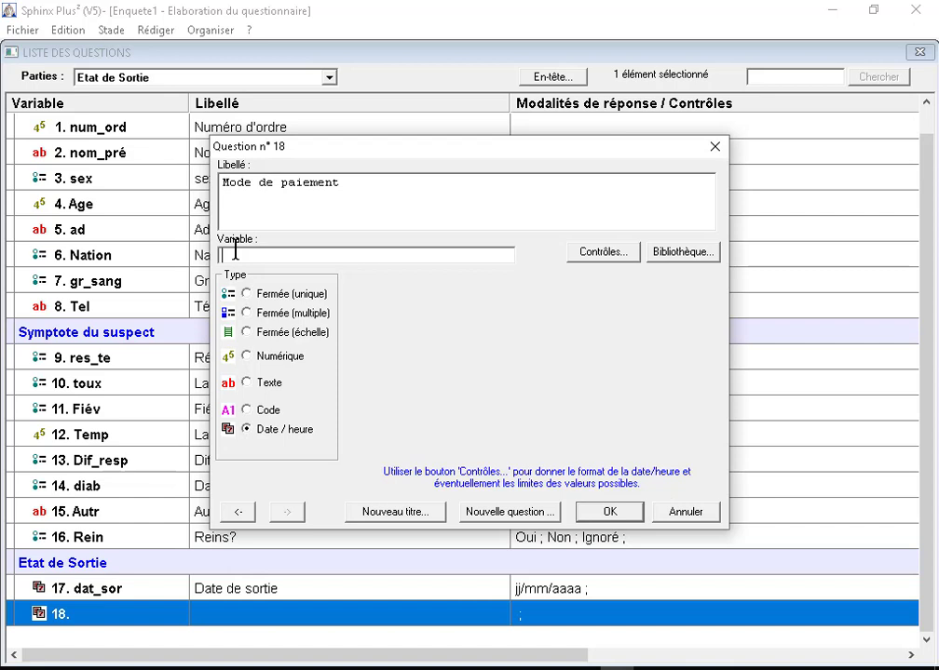
{"action": "type", "text": "paiement"}
{"action": "left_click", "coordinate": [298, 296]}
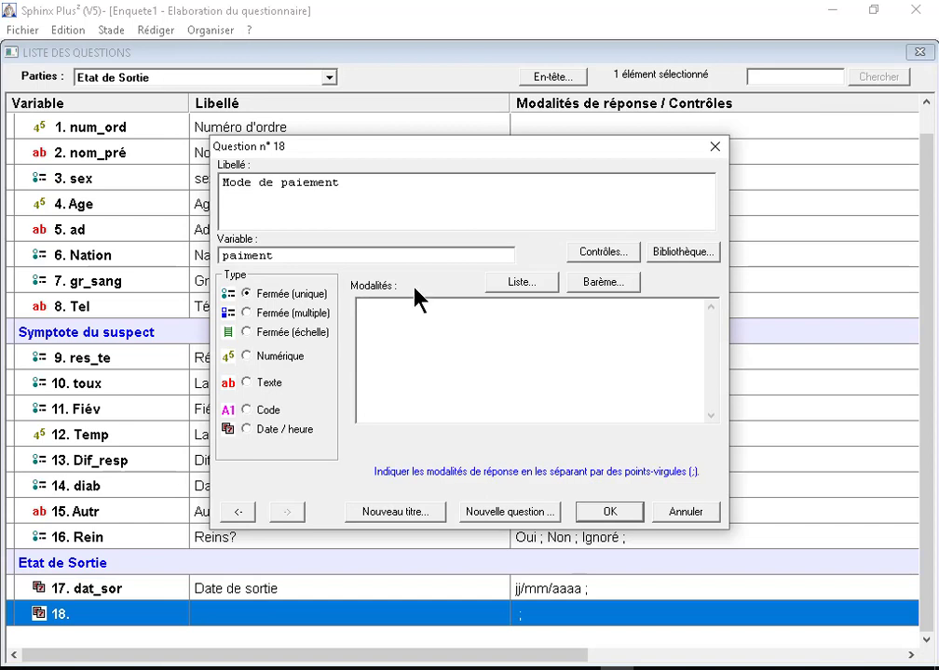
{"action": "type", "text": "Chèque ; Espèc"}
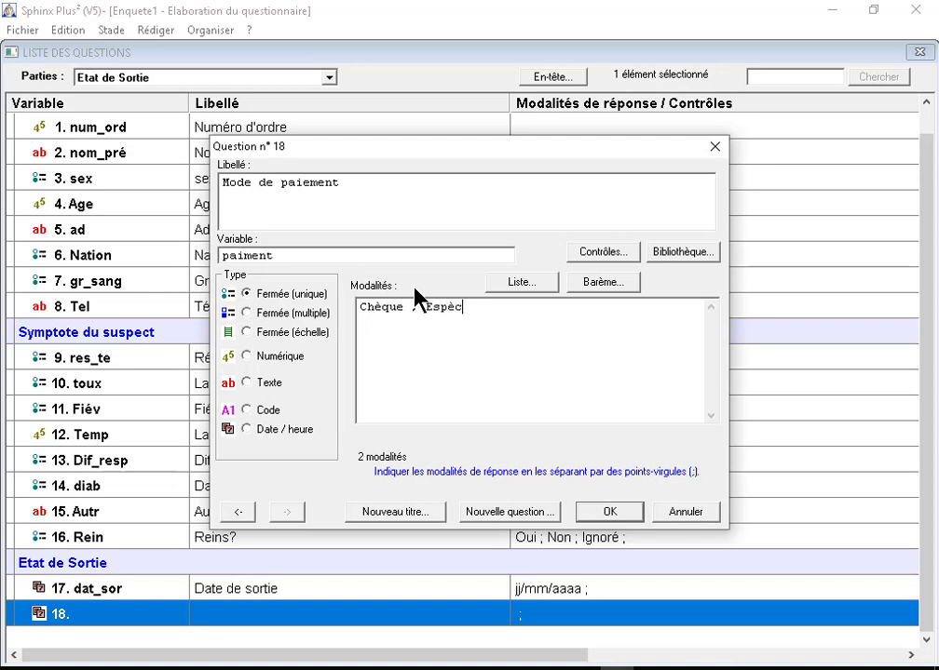
{"action": "type", "text": "e; Prise en charge ; Ra"}
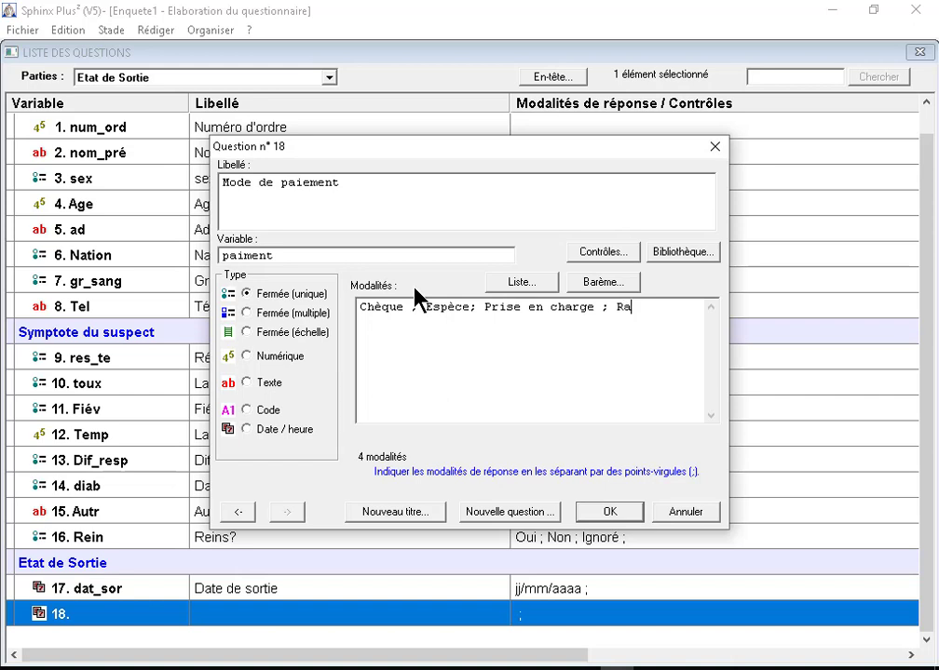
{"action": "type", "text": "mède ; "}
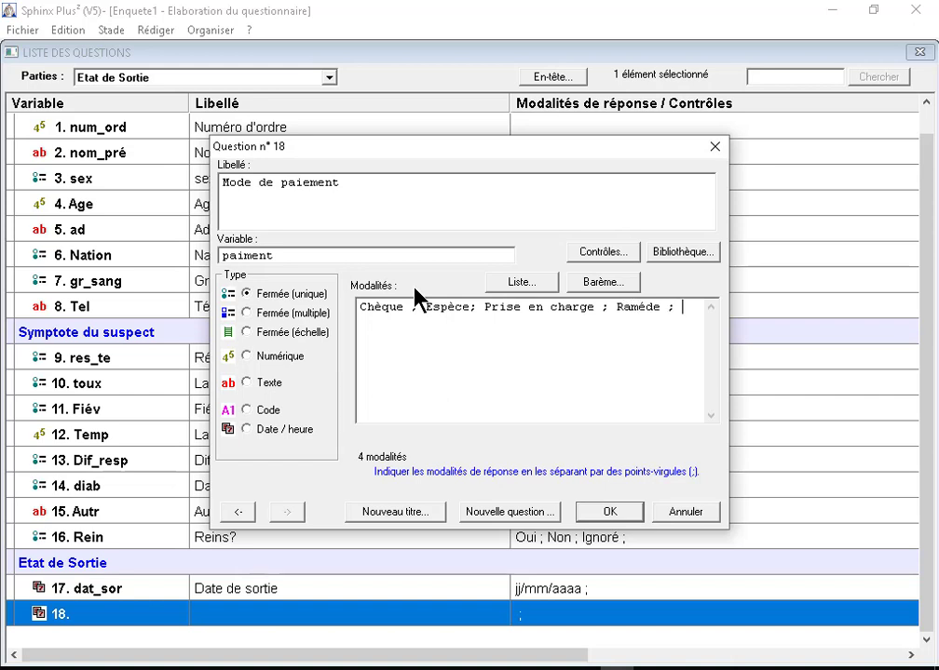
{"action": "type", "text": "Autre"}
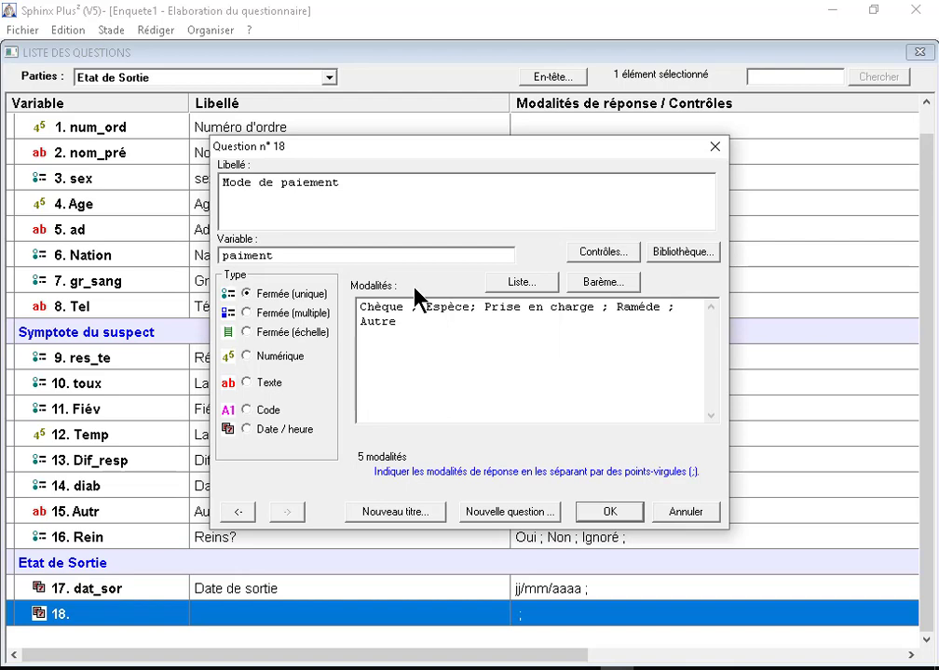
{"action": "key", "text": "Return"}
Insert a closed single-answer question "Etat de sortie" before the payment question, with variable "Etat_sor" and options "Guérison; Décès"
{"action": "right_click", "coordinate": [344, 393]}
{"action": "left_click", "coordinate": [434, 425]}
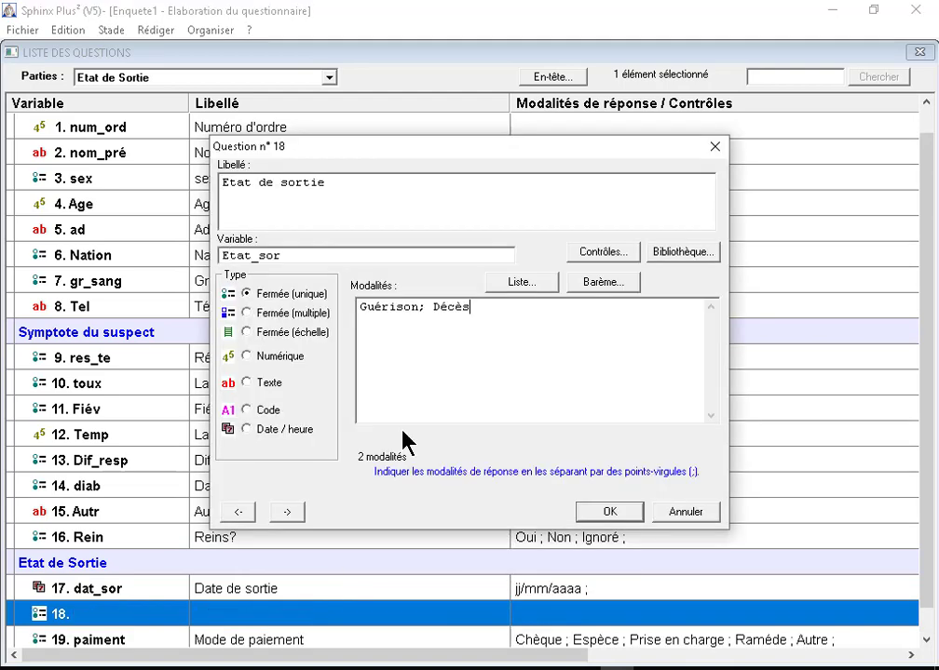
{"action": "left_click", "coordinate": [605, 515]}
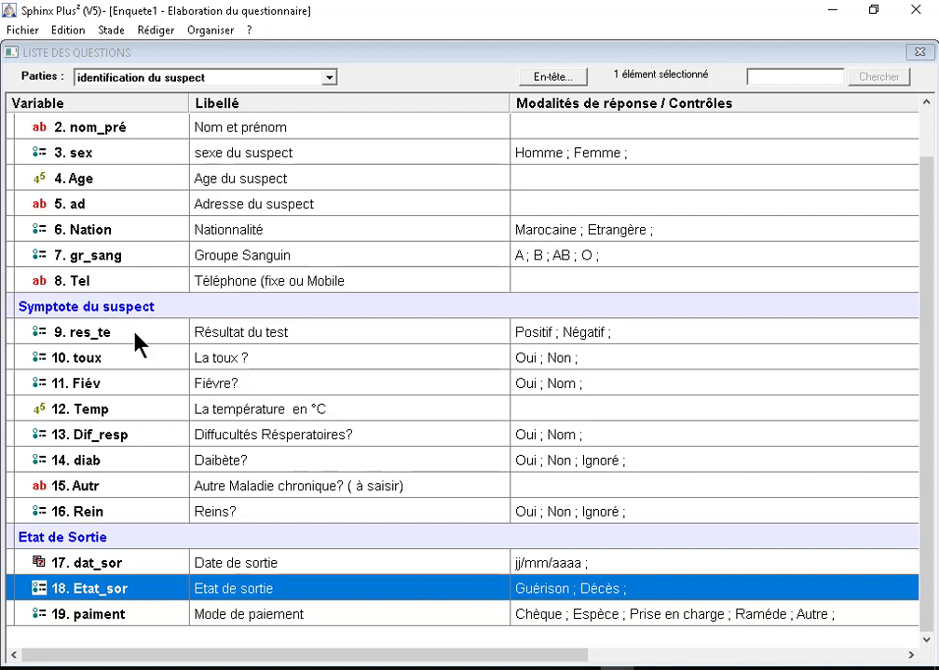
Insert a date/time question "Date d'entrée" with variable "dat_ent" before the "Résultat du test" question
{"action": "right_click", "coordinate": [135, 333]}
{"action": "left_click", "coordinate": [217, 363]}
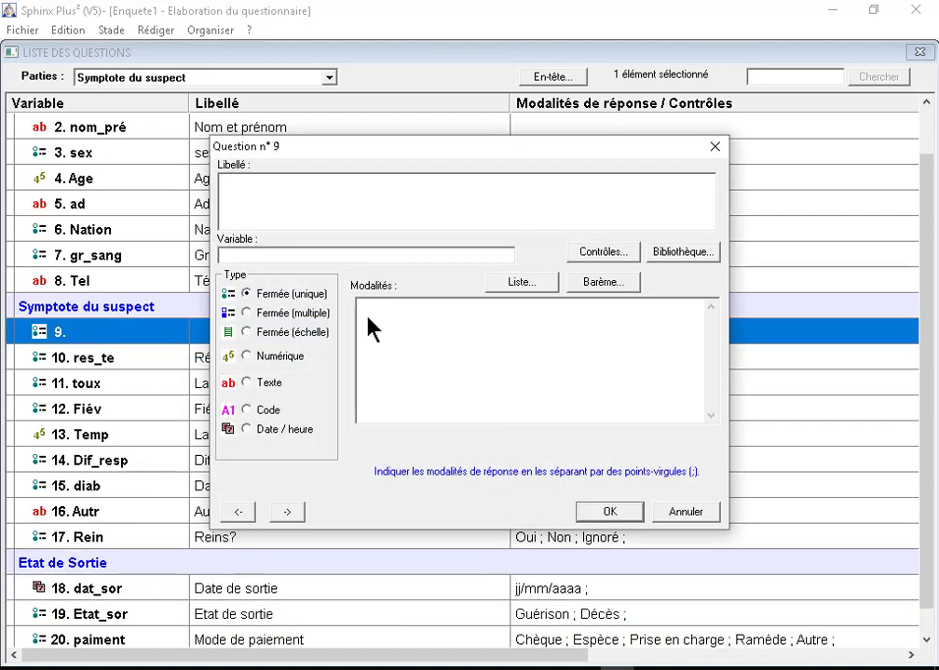
{"action": "type", "text": "dat"}
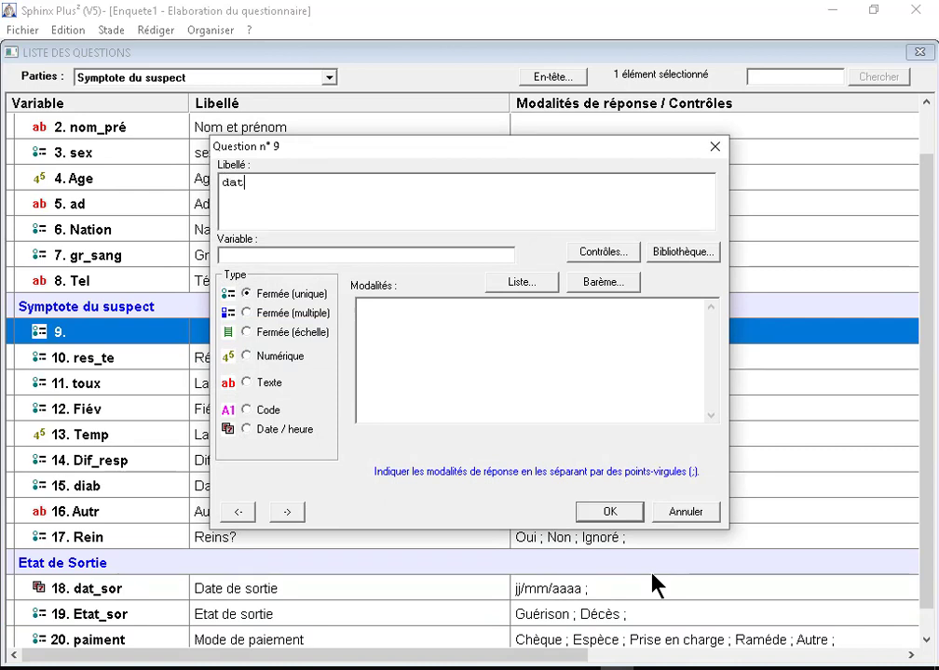
{"action": "type", "text": "e"}
{"action": "key", "text": "BackSpace"}
{"action": "key", "text": "BackSpace"}
{"action": "key", "text": "BackSpace"}
{"action": "key", "text": "BackSpace"}
{"action": "key", "text": "BackSpace"}
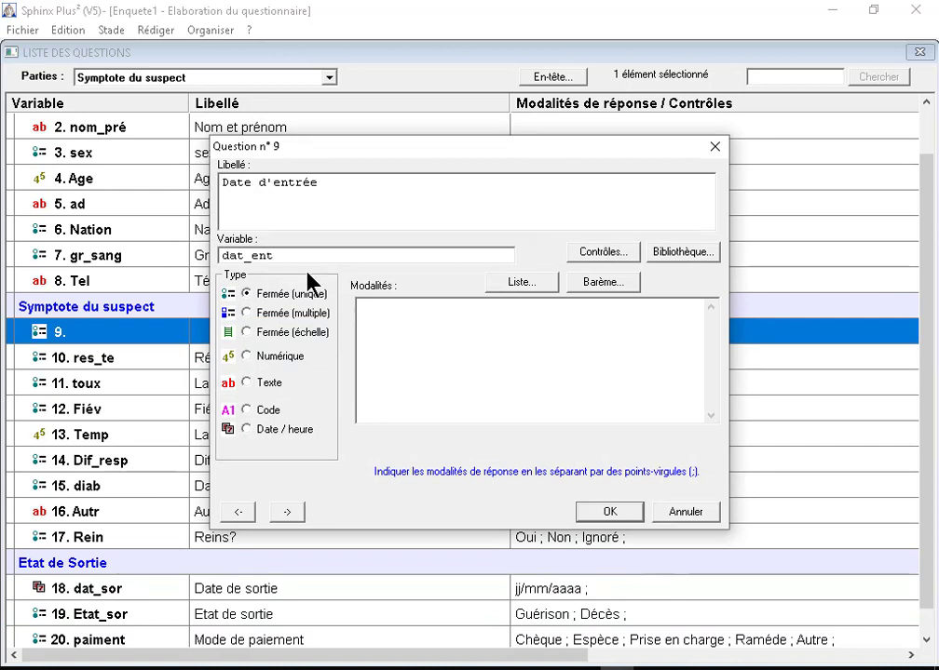
{"action": "left_click", "coordinate": [246, 431]}
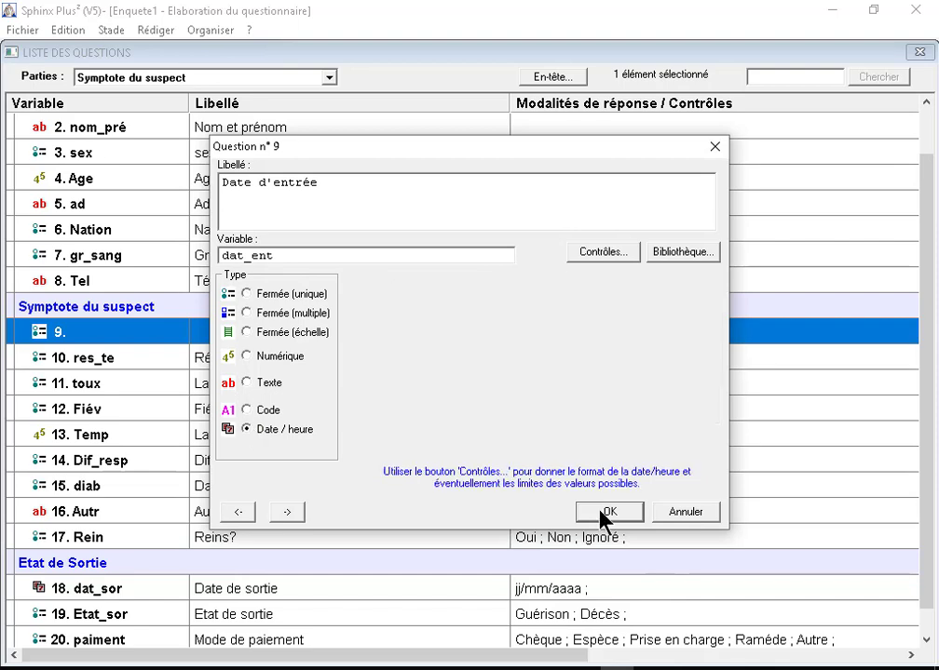
{"action": "left_click", "coordinate": [605, 513]}
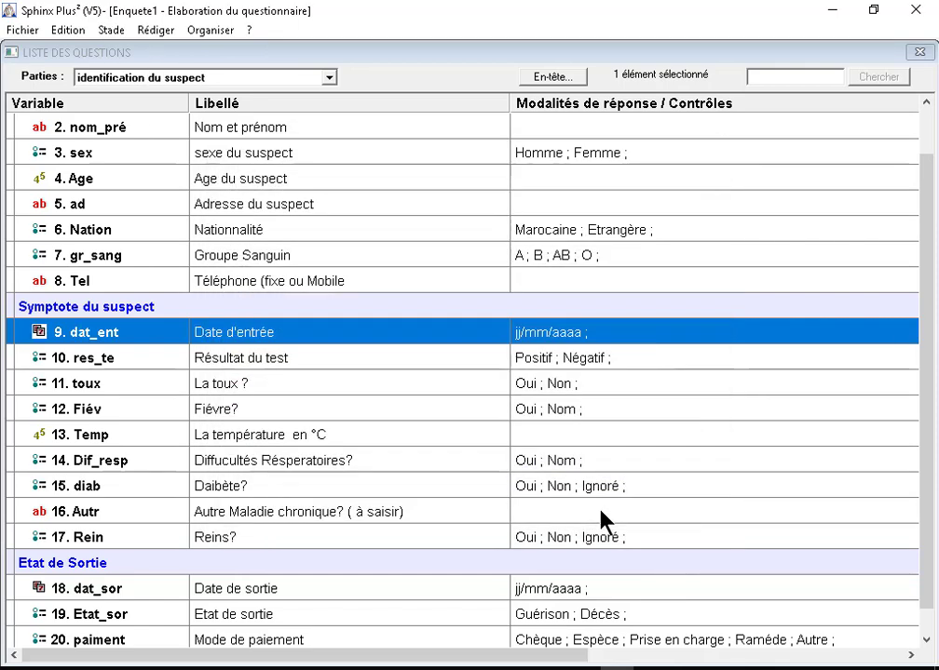
Add the missing closing parenthesis to the telephone question's label so it reads "Téléphone (fixe ou Mobile)"
{"action": "scroll", "coordinate": [300, 444], "scroll_direction": "up", "scroll_amount": 1}
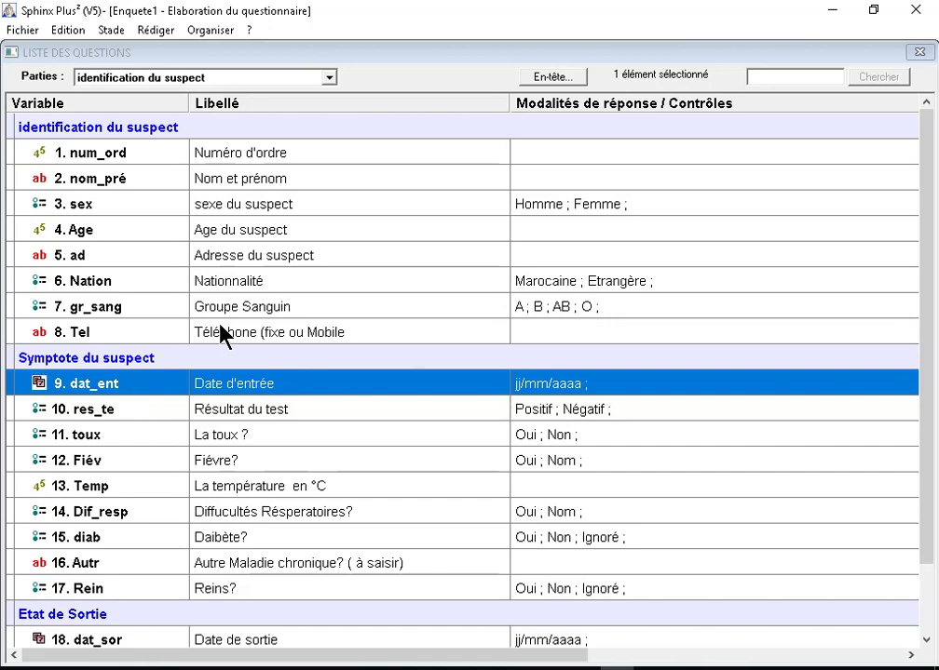
{"action": "left_click", "coordinate": [339, 332]}
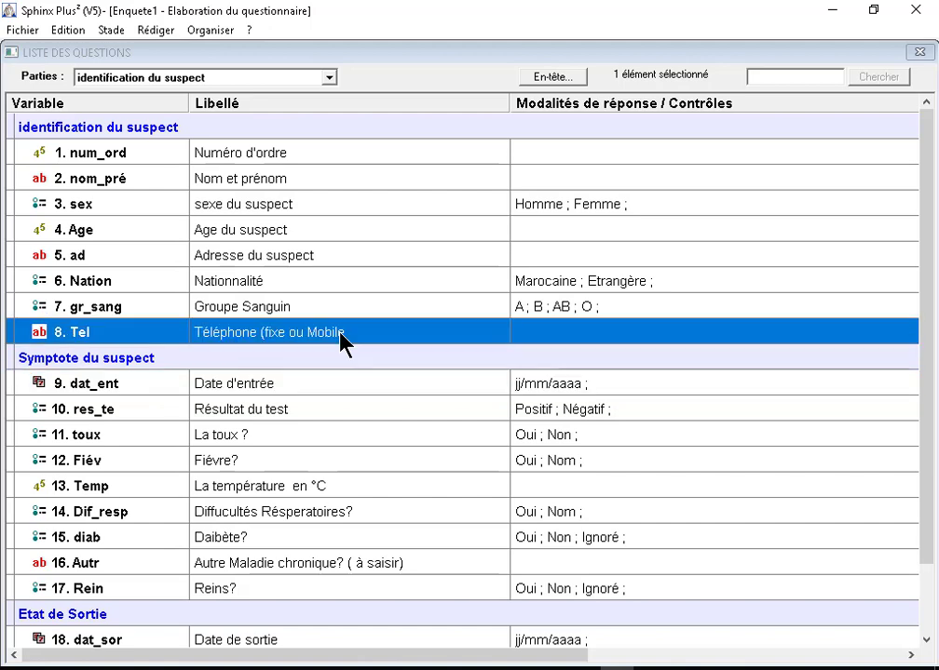
{"action": "right_click", "coordinate": [340, 333]}
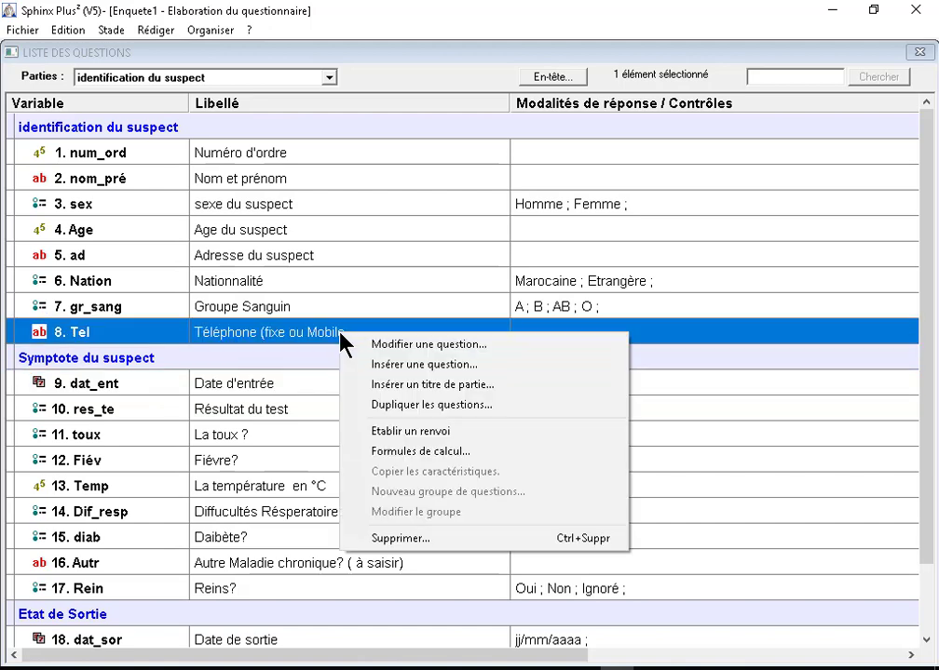
{"action": "left_click", "coordinate": [414, 344]}
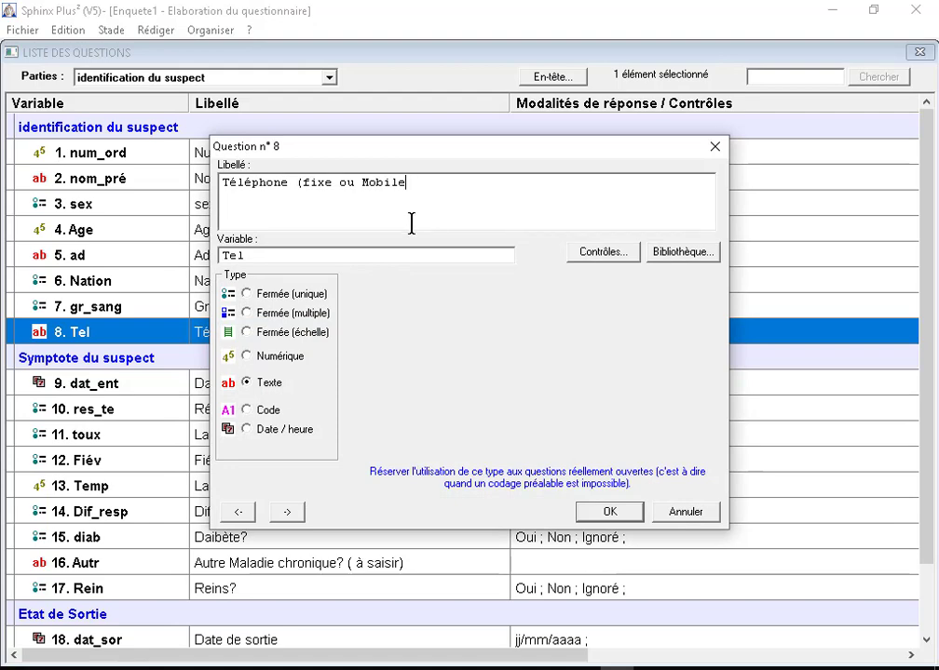
{"action": "type", "text": ")"}
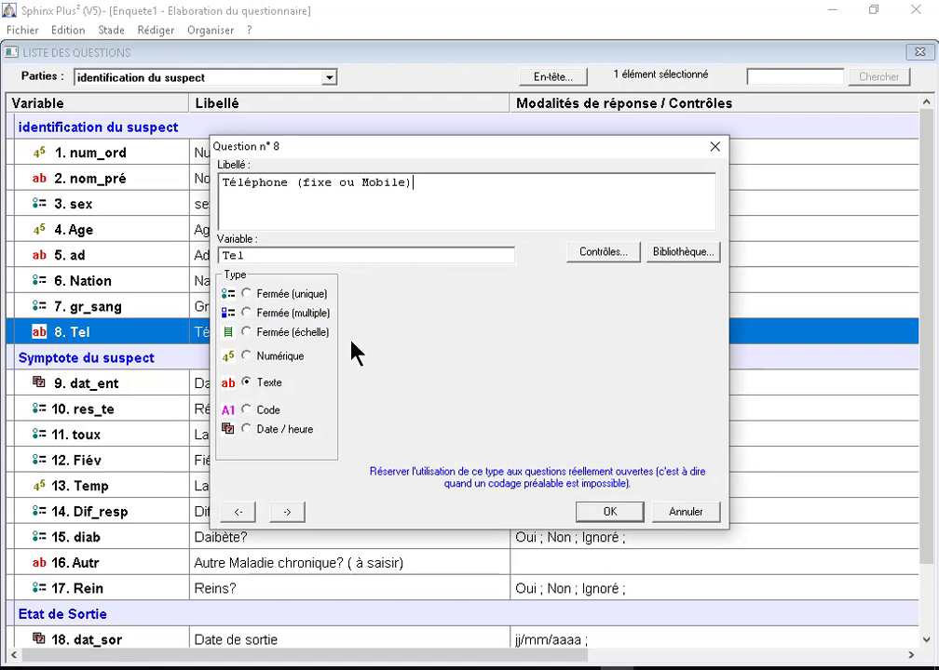
{"action": "left_click", "coordinate": [596, 514]}
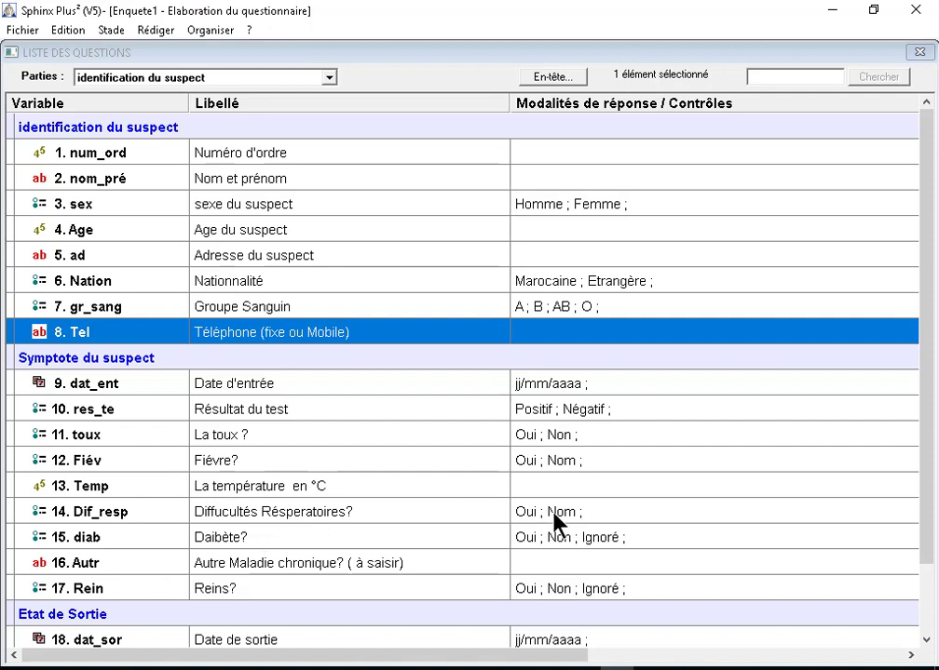
Correct the second answer option to "Non" in the "Fiévre?" and "Diffucultés Résperatoires?" questions
{"action": "left_click", "coordinate": [231, 462]}
{"action": "right_click", "coordinate": [233, 463]}
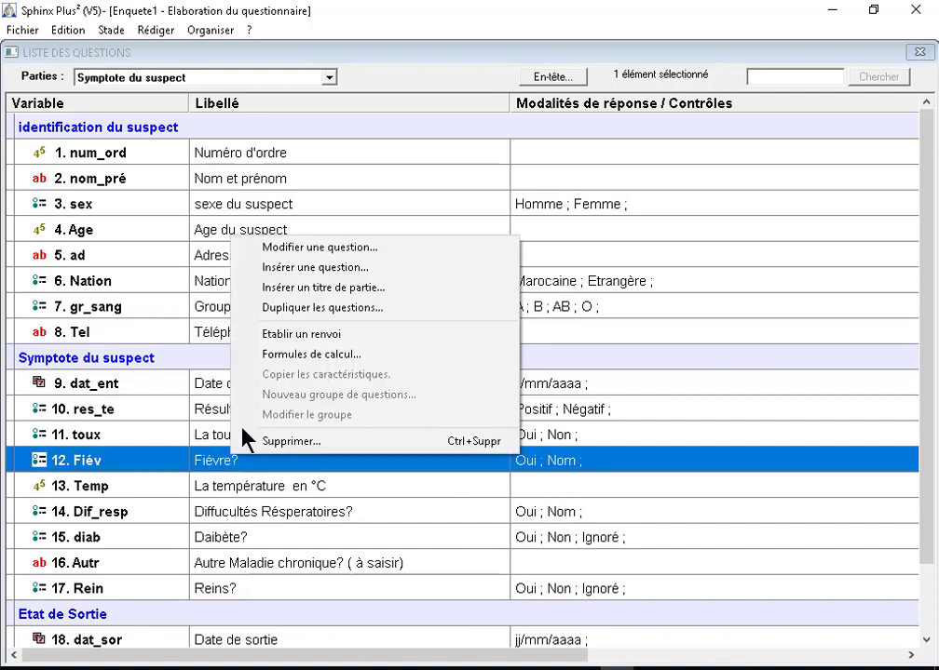
{"action": "key", "text": "Escape"}
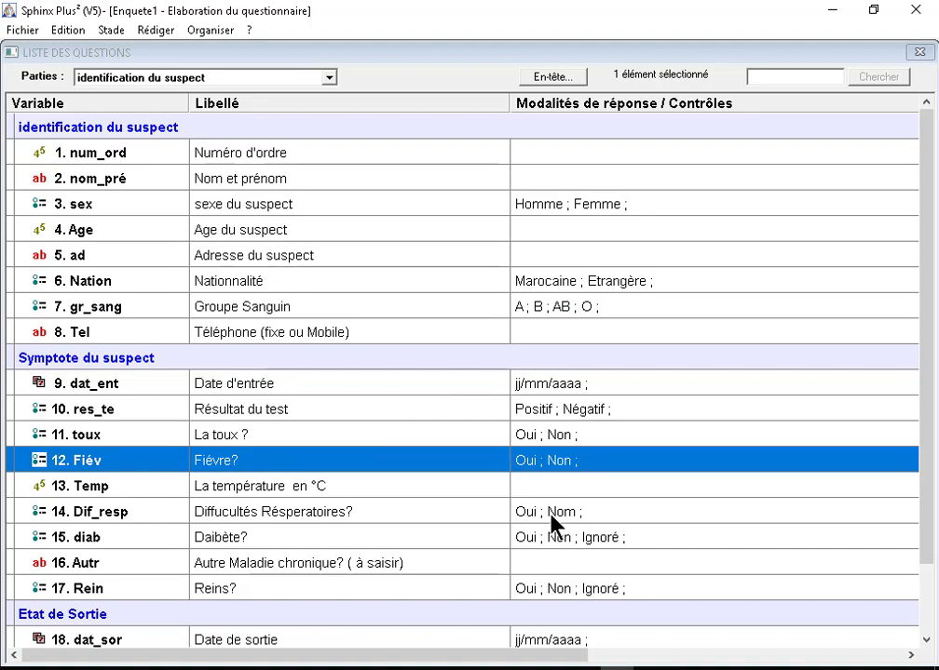
{"action": "left_click", "coordinate": [551, 517]}
{"action": "right_click", "coordinate": [551, 517]}
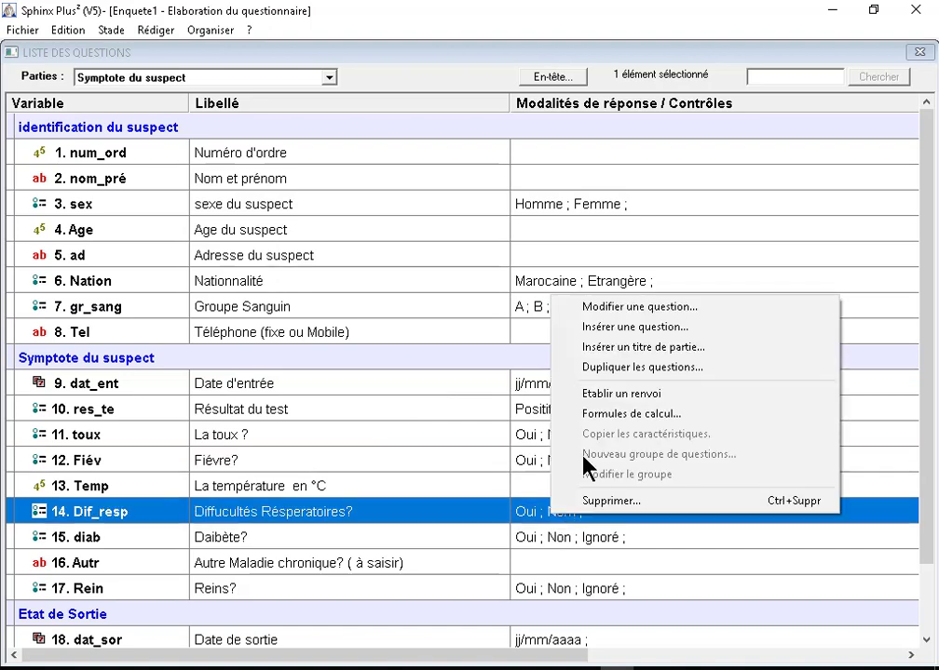
{"action": "left_click", "coordinate": [603, 309]}
{"action": "key", "text": "Escape"}
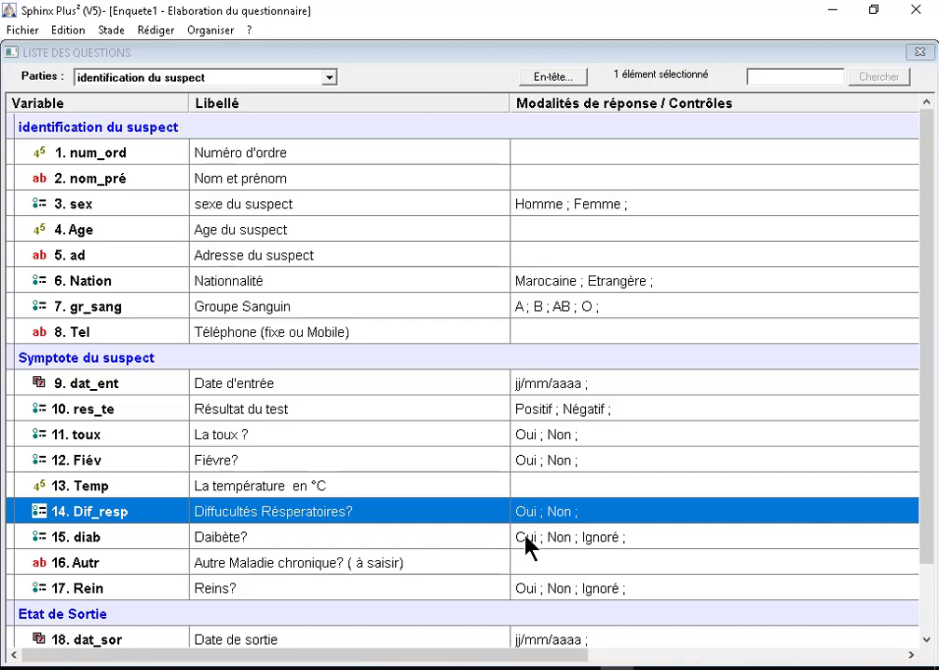
Move the "Reins?" question above "Autre Maladie chronique? ( à saisir)"
{"action": "left_click", "coordinate": [607, 545]}
{"action": "scroll", "coordinate": [606, 545], "scroll_direction": "down", "scroll_amount": 1}
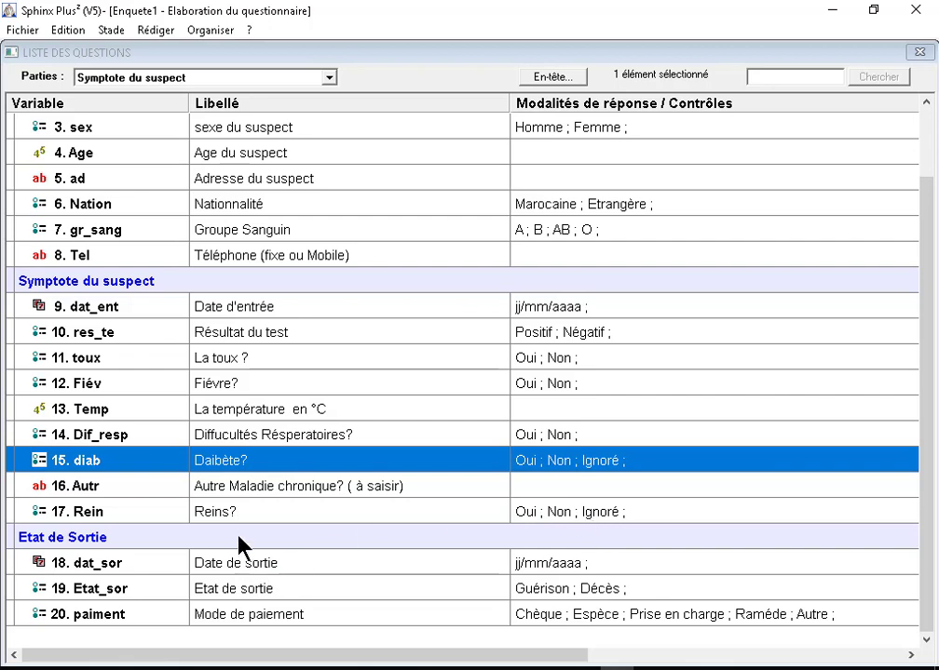
{"action": "left_click", "coordinate": [131, 511]}
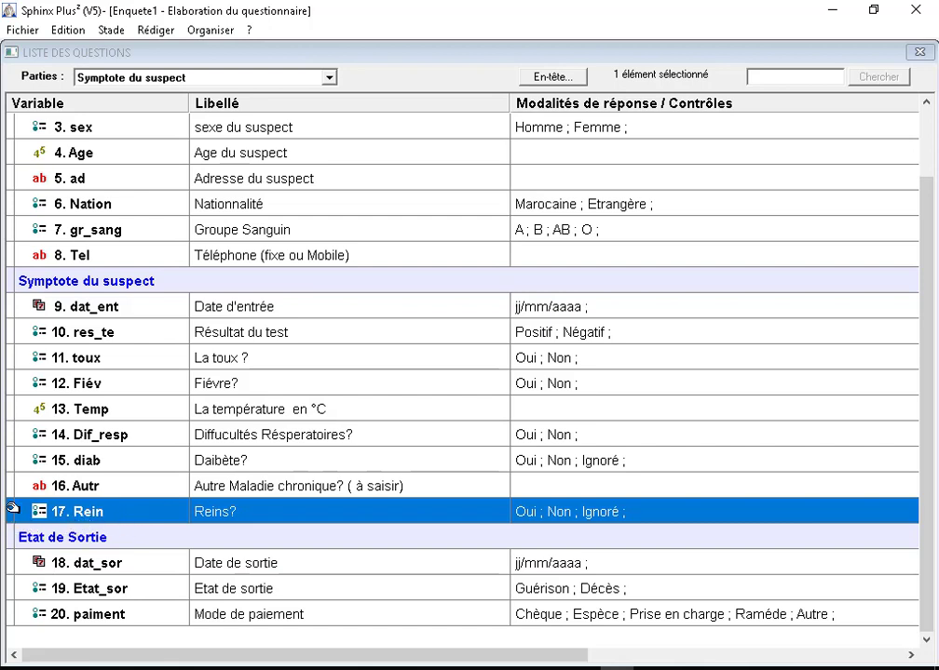
{"action": "left_click_drag", "start_coordinate": [16, 511], "coordinate": [17, 486]}
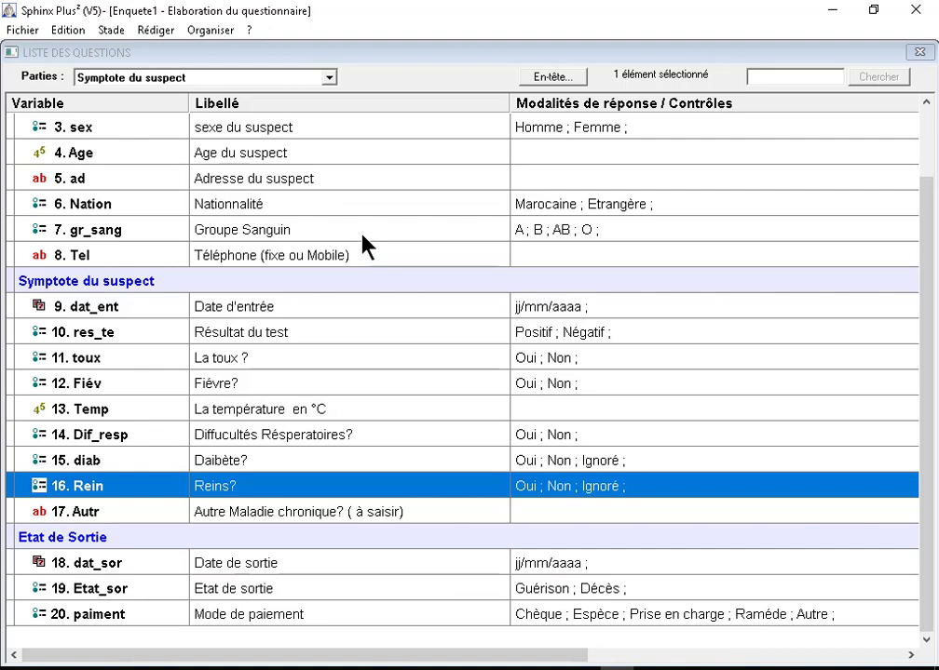
Close the question list and open the questionnaire's quick print preview, saving the survey as "Fiche Suspect" in the Enquêtes folder
{"action": "scroll", "coordinate": [362, 247], "scroll_direction": "up", "scroll_amount": 1}
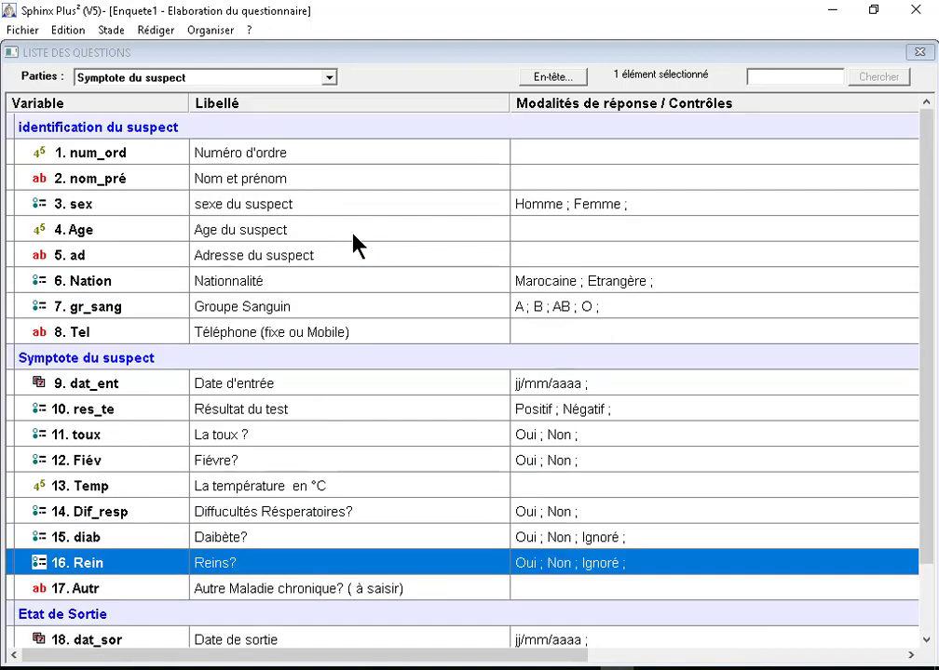
{"action": "left_click", "coordinate": [919, 52]}
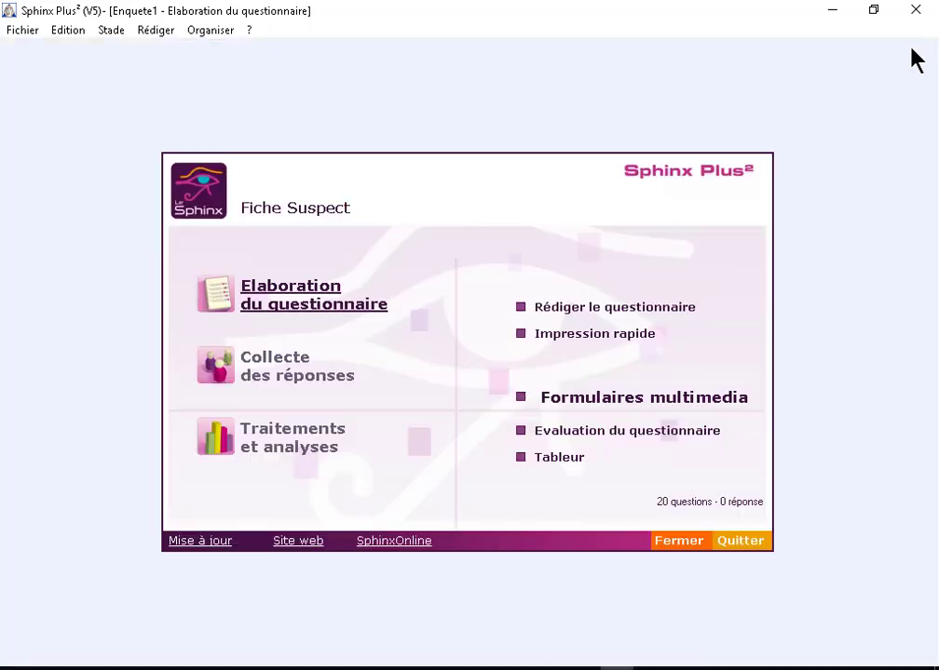
{"action": "left_click", "coordinate": [554, 337]}
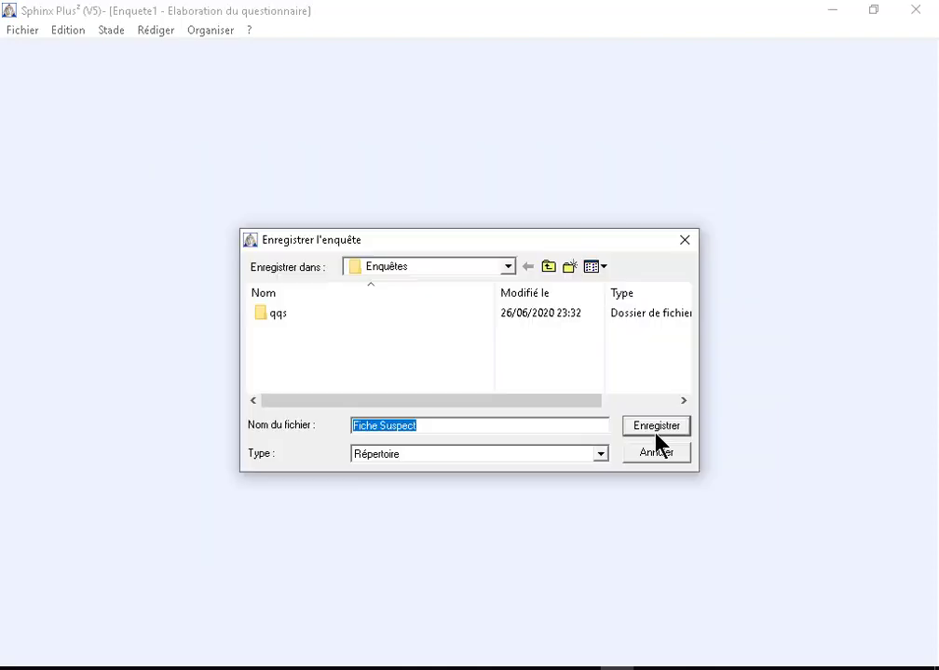
{"action": "left_click", "coordinate": [652, 434]}
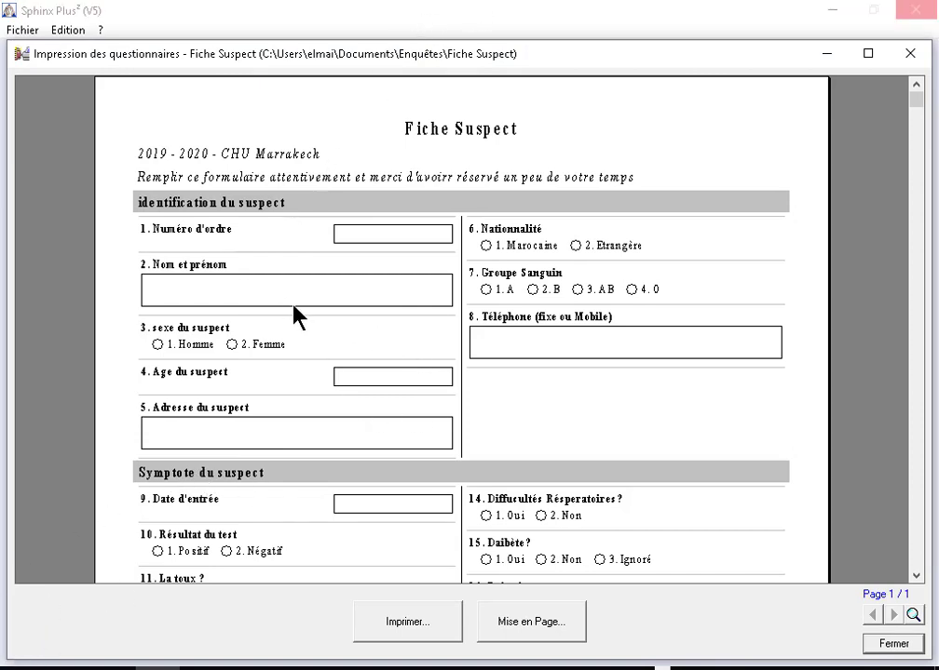
Set the printed questionnaire's page layout to 1 column
{"action": "left_click", "coordinate": [538, 626]}
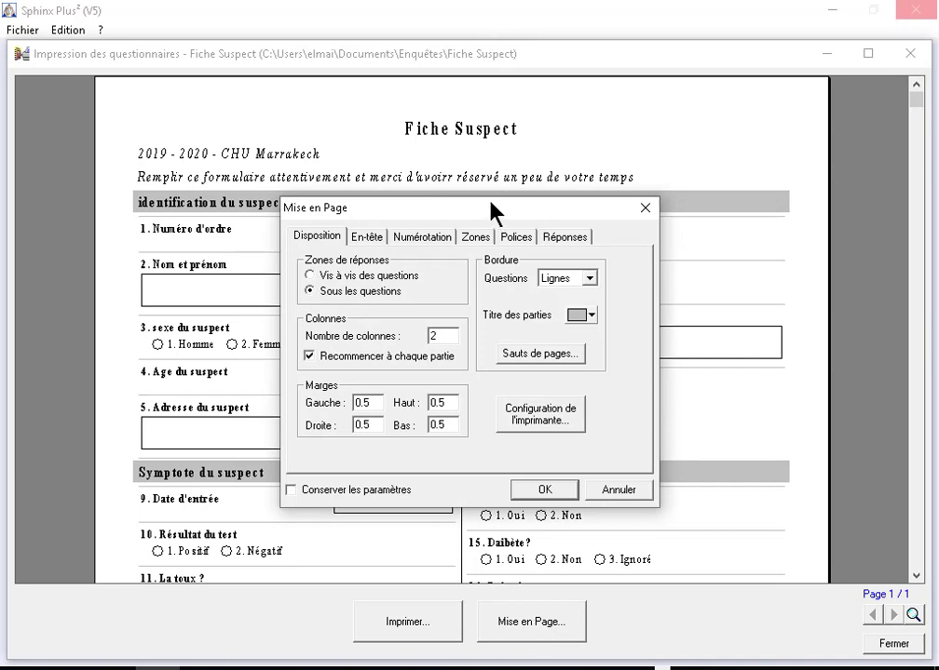
{"action": "left_click_drag", "start_coordinate": [491, 212], "coordinate": [273, 179]}
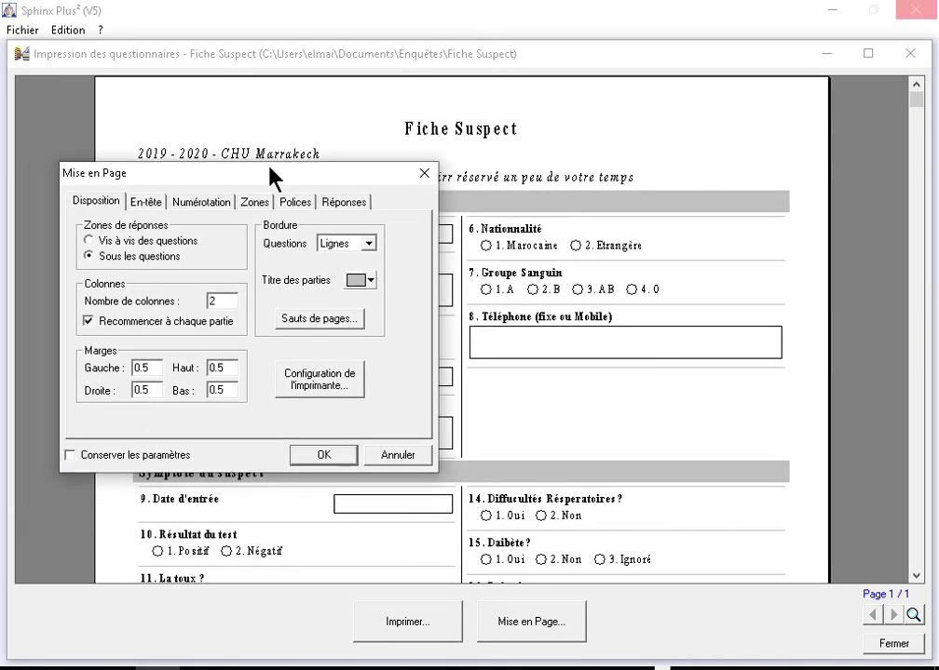
{"action": "left_click_drag", "start_coordinate": [216, 301], "coordinate": [195, 302]}
{"action": "type", "text": "1"}
{"action": "left_click", "coordinate": [325, 456]}
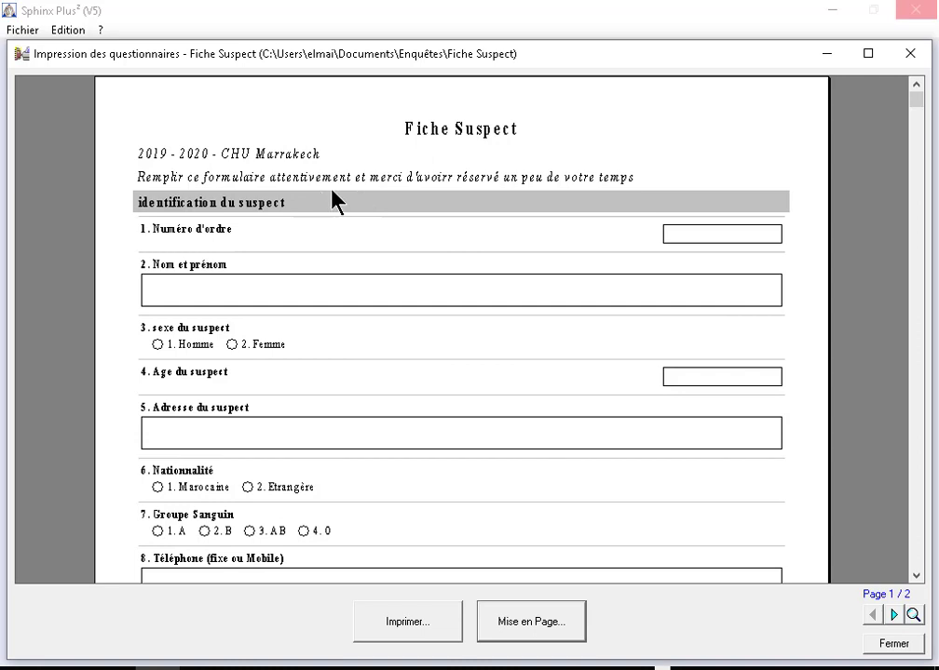
In the page layout fonts, set the page header size to 20 and the survey title size to 18
{"action": "left_click", "coordinate": [530, 629]}
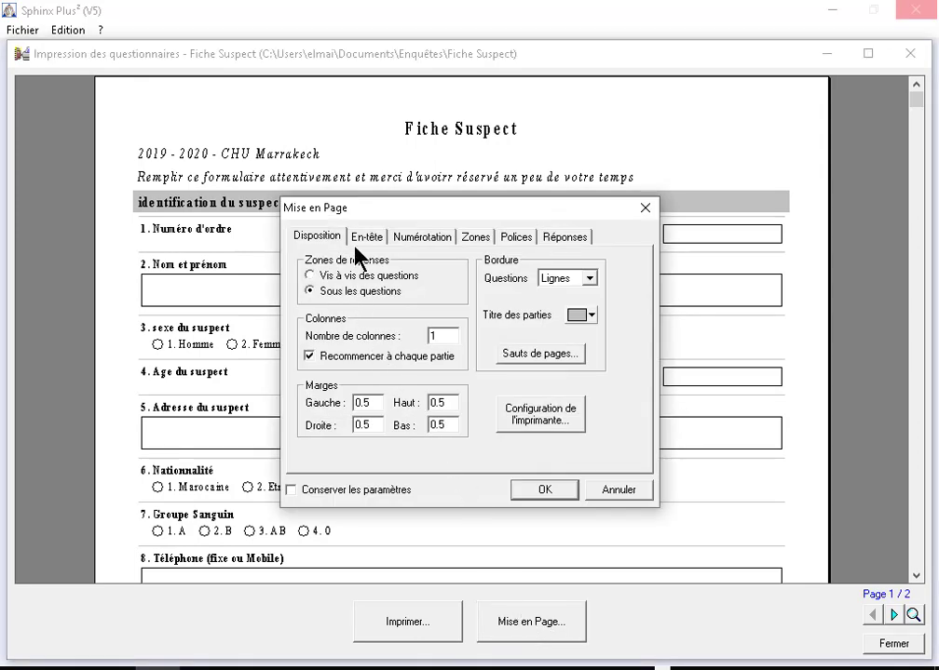
{"action": "left_click", "coordinate": [360, 239]}
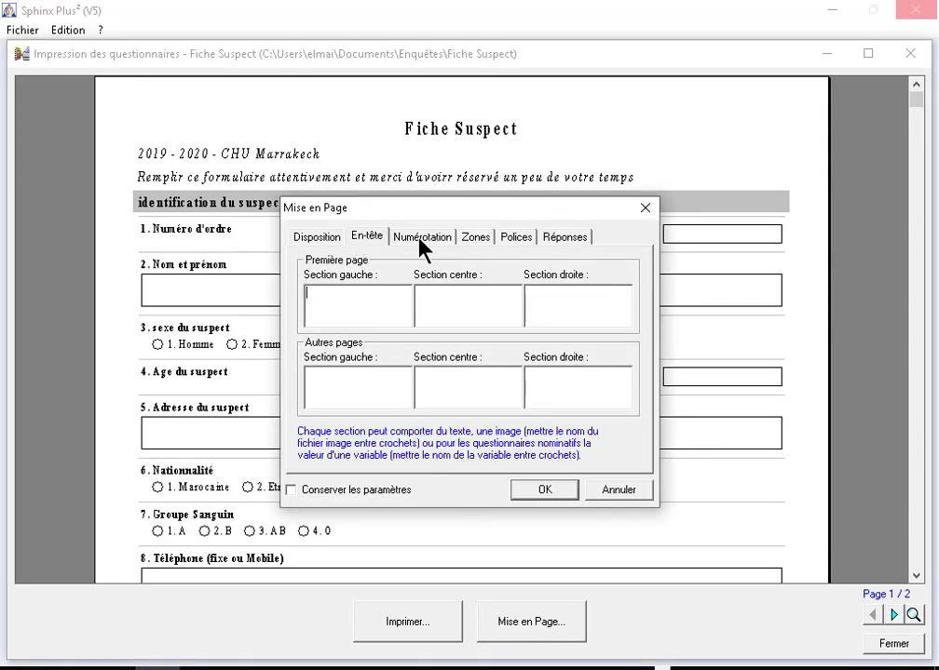
{"action": "left_click", "coordinate": [519, 239]}
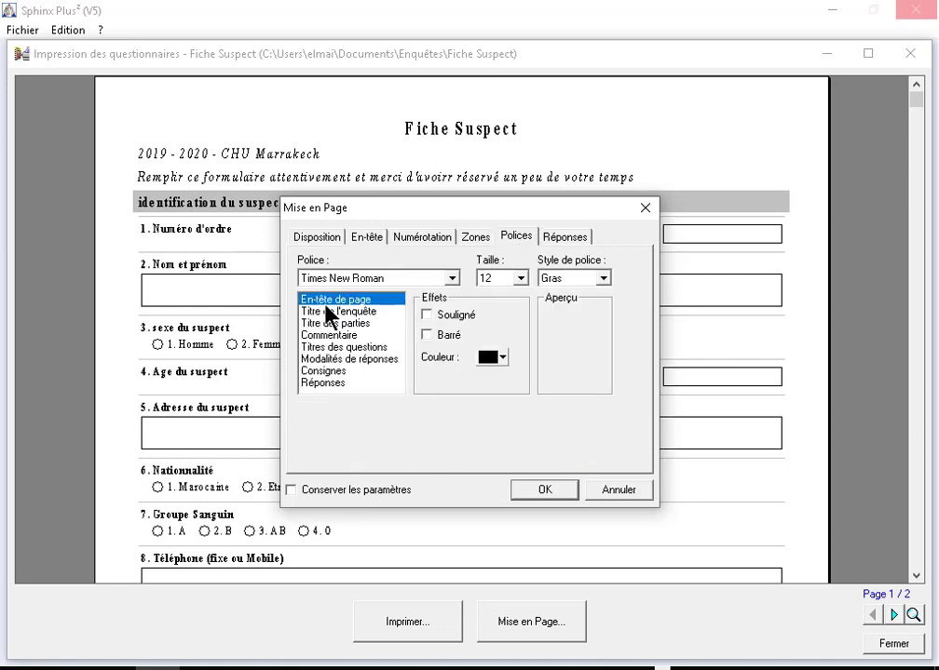
{"action": "left_click", "coordinate": [519, 277]}
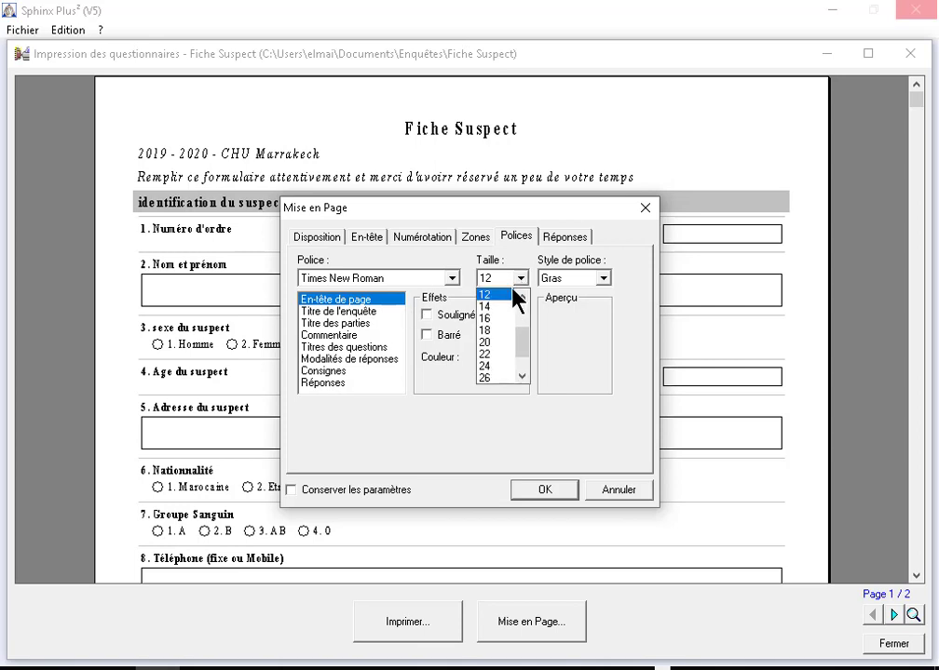
{"action": "left_click", "coordinate": [491, 343]}
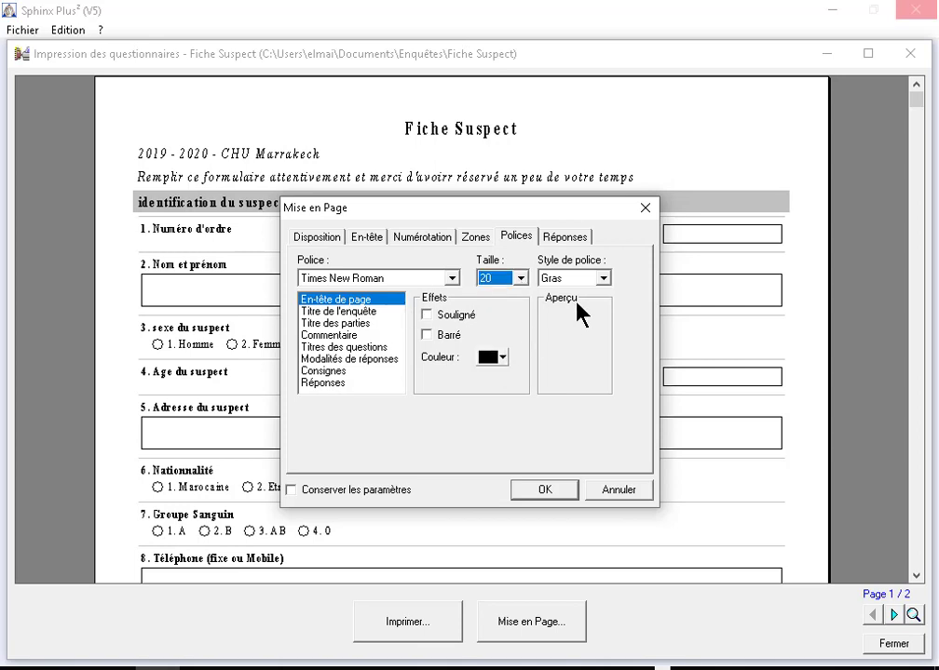
{"action": "left_click", "coordinate": [366, 315]}
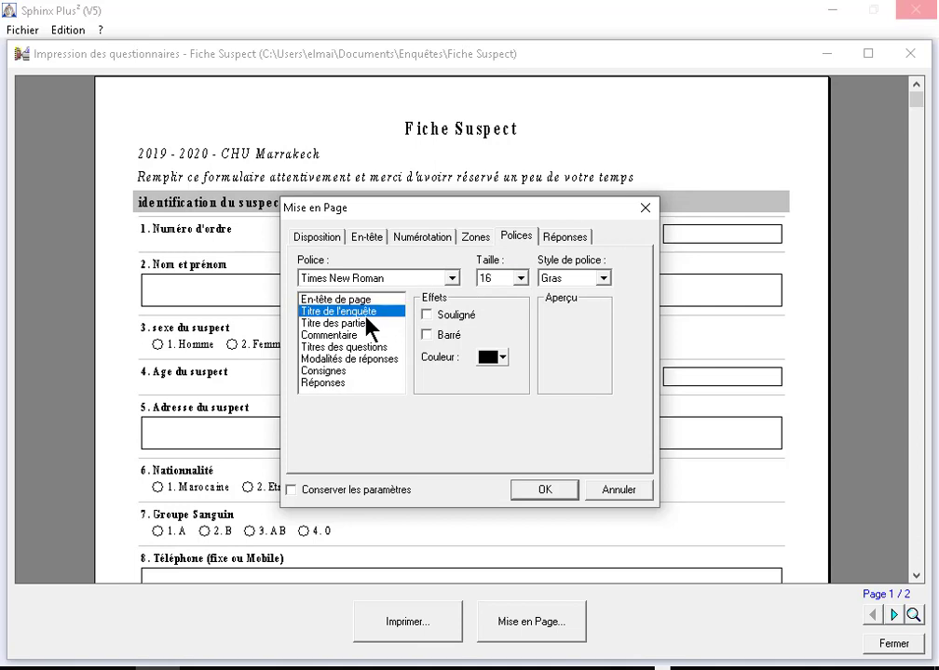
{"action": "left_click", "coordinate": [519, 279]}
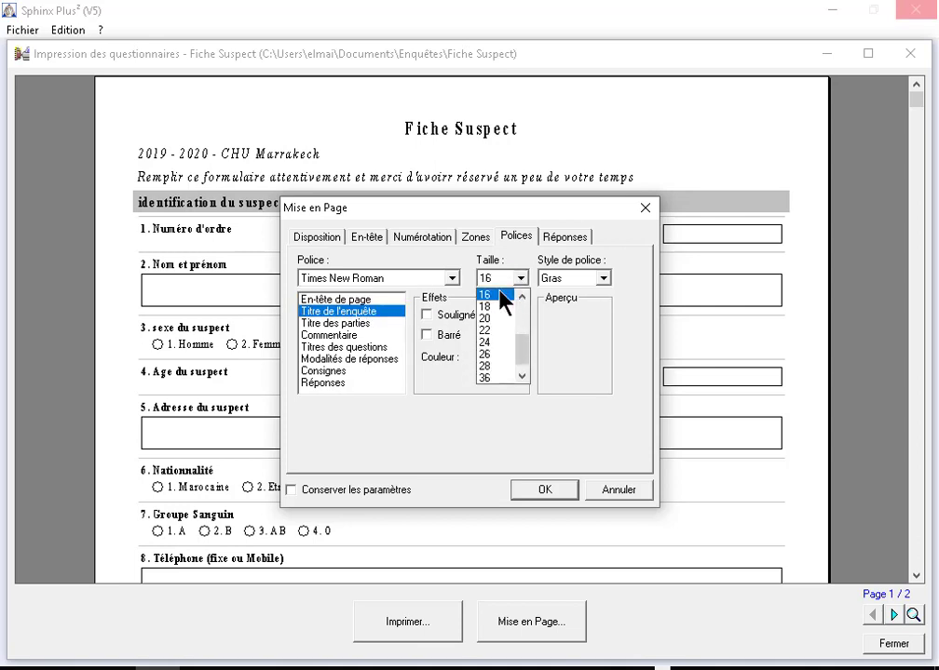
{"action": "left_click", "coordinate": [486, 308]}
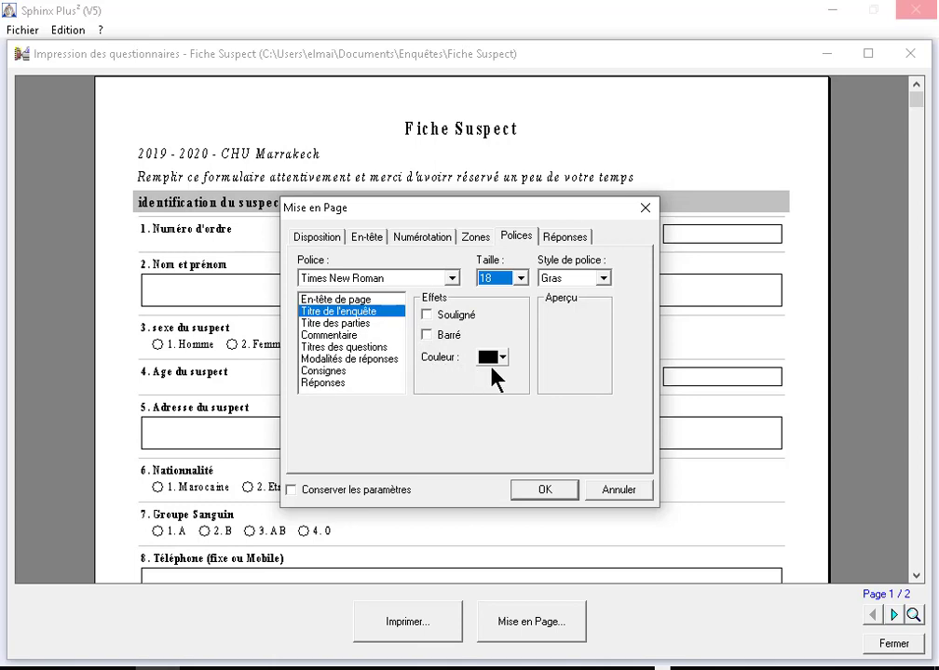
Set the font of the part titles (Titre des parties) to size 20 and colour it blue
{"action": "left_click", "coordinate": [355, 324]}
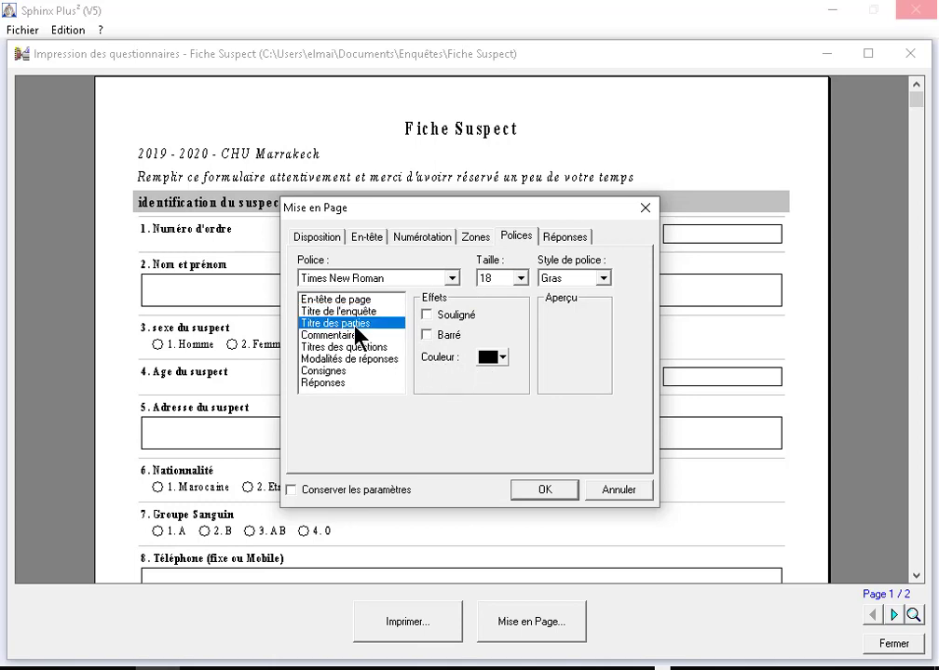
{"action": "left_click", "coordinate": [519, 279]}
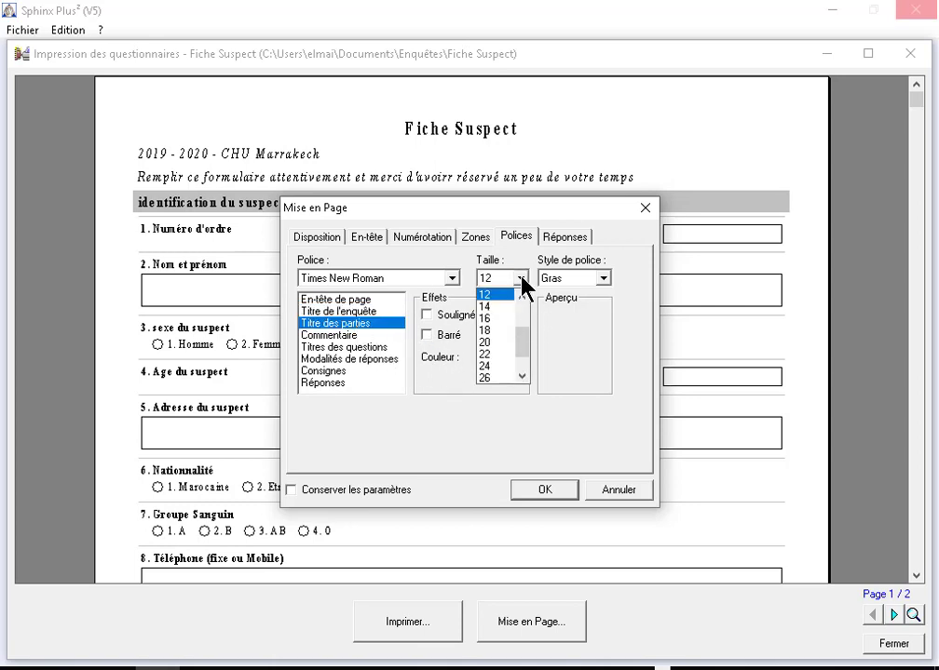
{"action": "left_click", "coordinate": [490, 342]}
{"action": "left_click", "coordinate": [502, 357]}
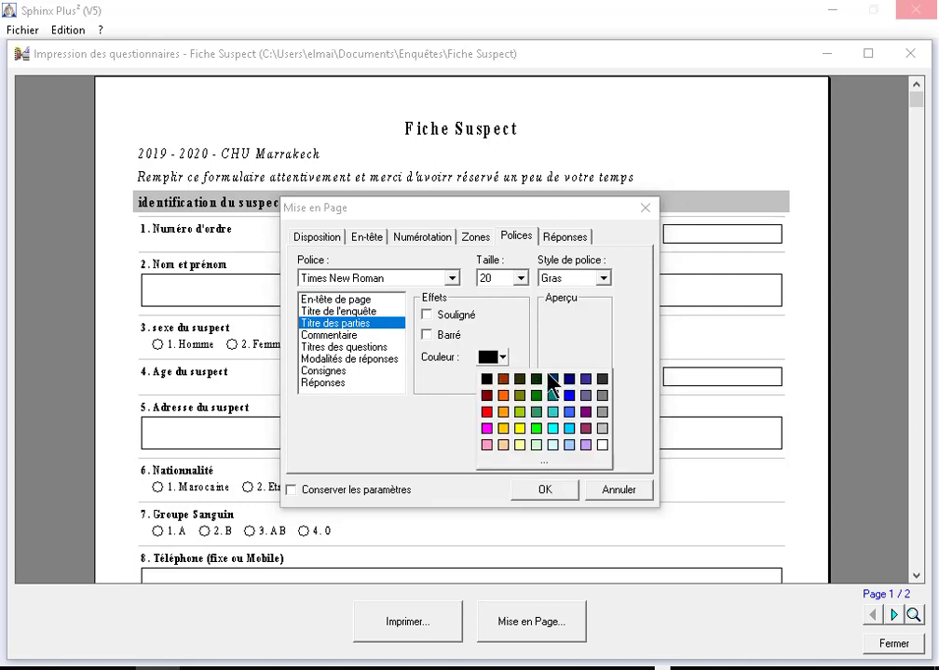
{"action": "left_click", "coordinate": [570, 405]}
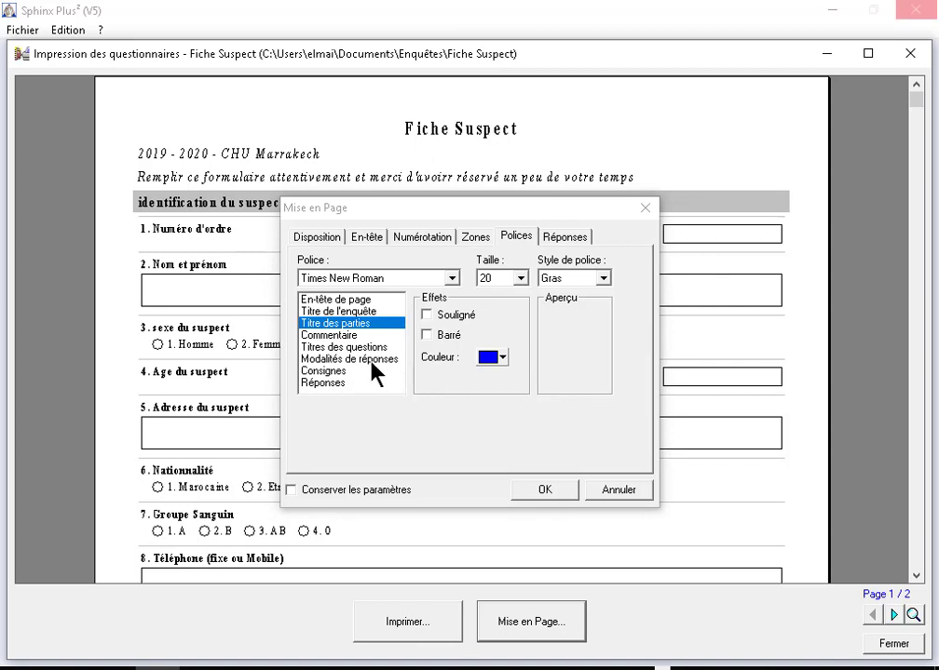
Set the font size of the question titles and of the response options (Modalités de réponses) to 16
{"action": "left_click", "coordinate": [340, 337]}
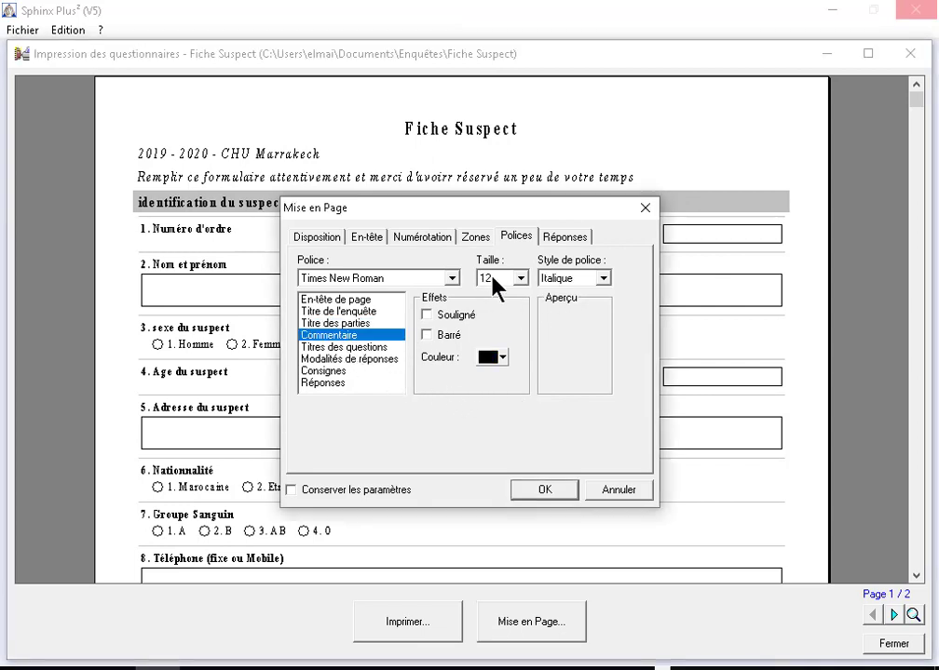
{"action": "left_click", "coordinate": [367, 347]}
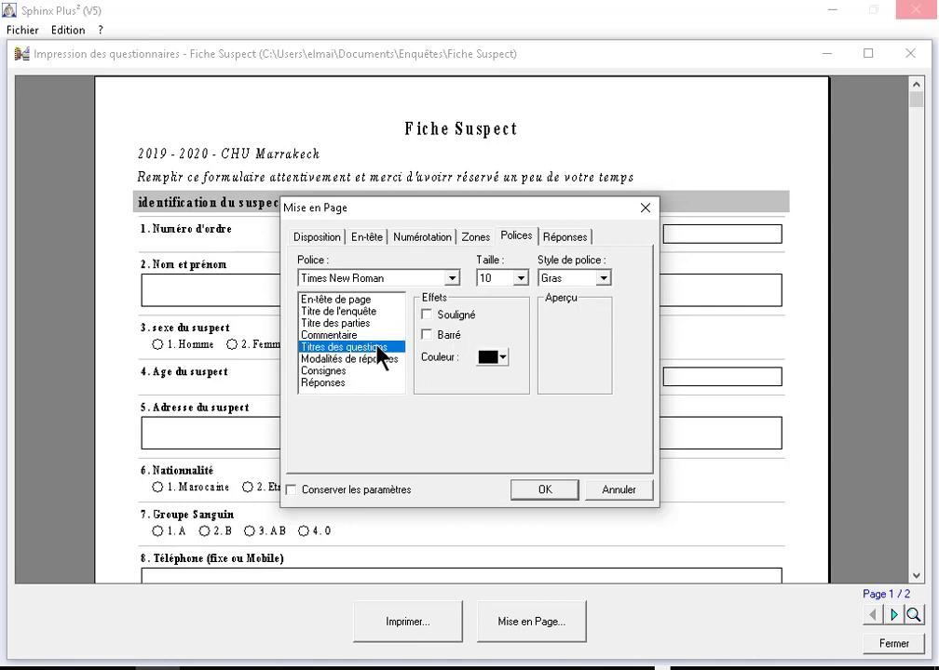
{"action": "left_click", "coordinate": [519, 277]}
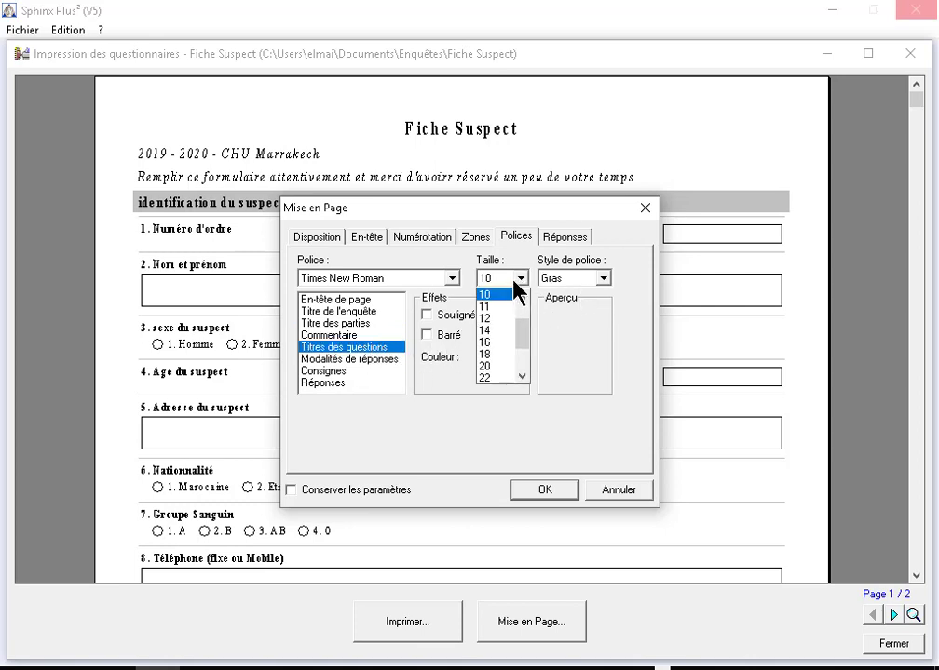
{"action": "left_click", "coordinate": [485, 342]}
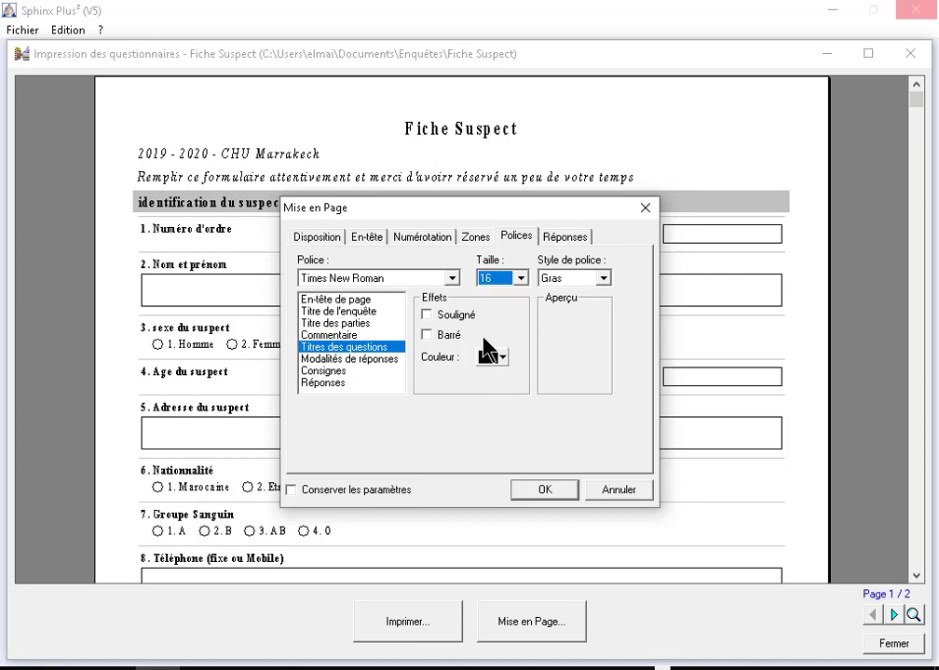
{"action": "left_click", "coordinate": [374, 363]}
{"action": "left_click", "coordinate": [520, 278]}
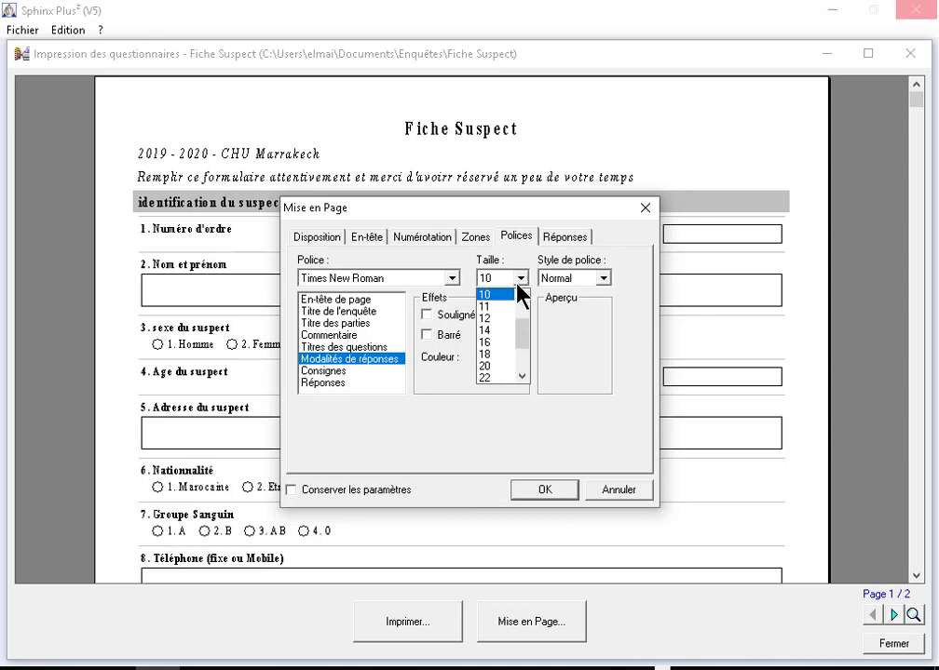
{"action": "left_click", "coordinate": [486, 342]}
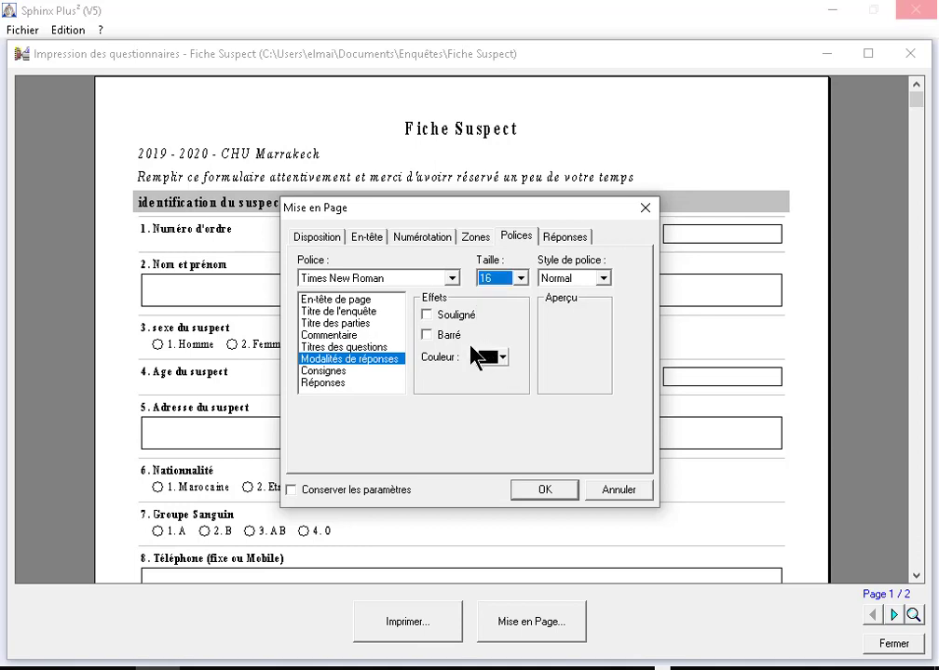
Set the font size of the answers (Réponses) to 16 and apply the page layout changes
{"action": "left_click", "coordinate": [341, 371]}
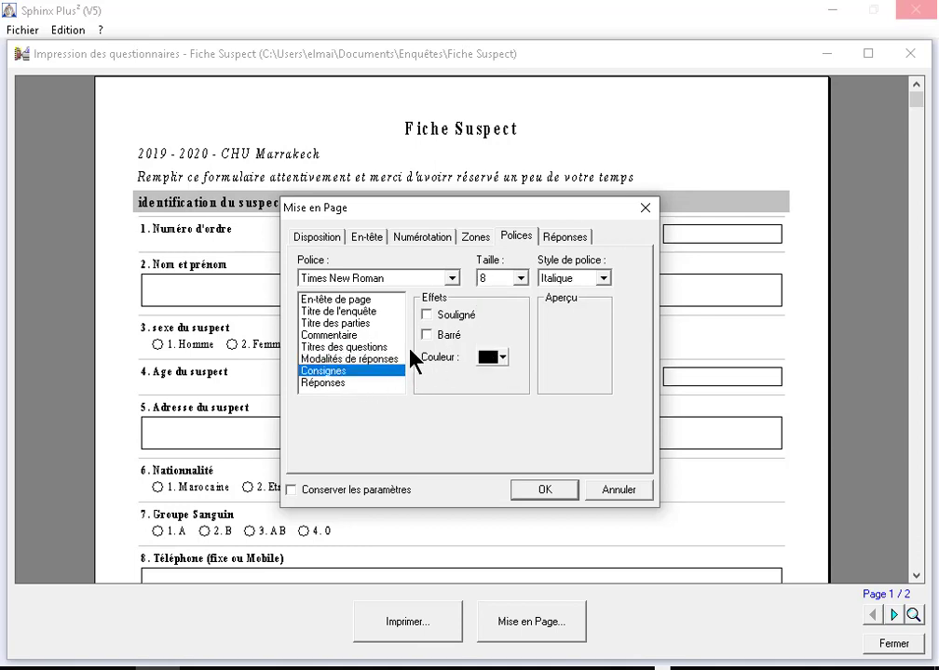
{"action": "left_click", "coordinate": [327, 384]}
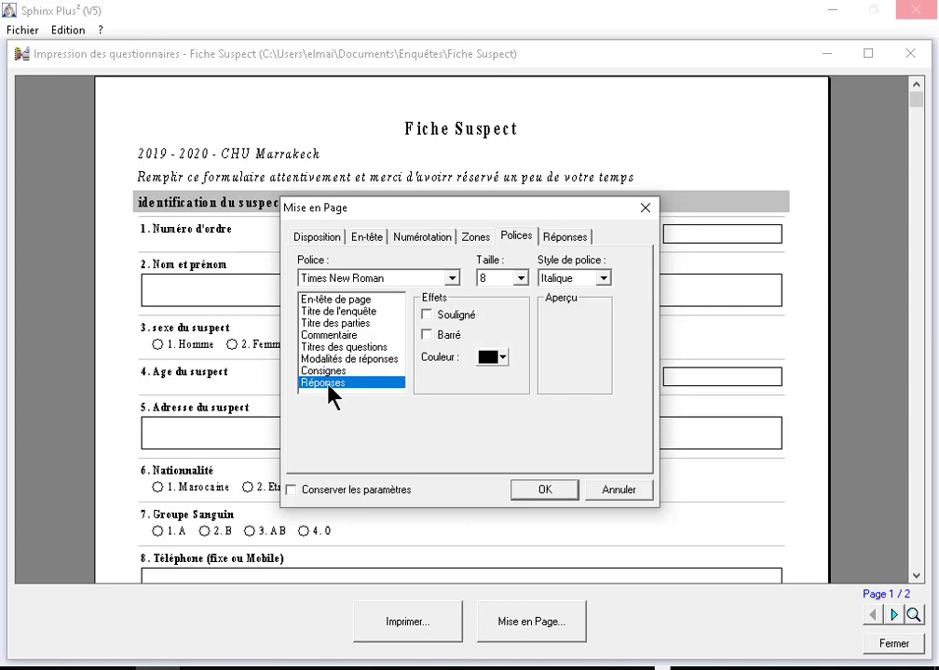
{"action": "left_click", "coordinate": [521, 280]}
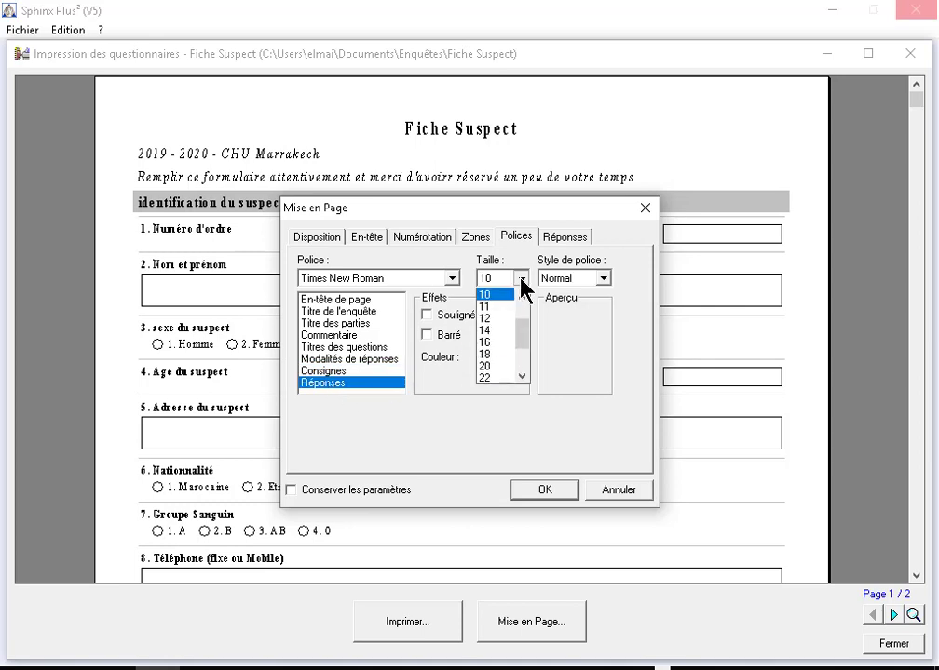
{"action": "left_click", "coordinate": [485, 342]}
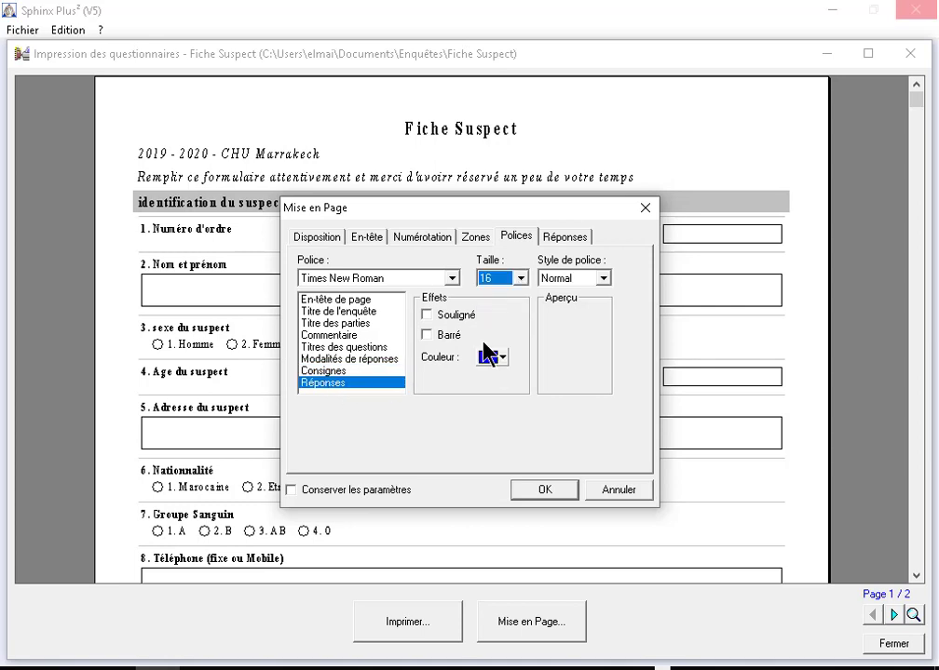
{"action": "left_click", "coordinate": [544, 491]}
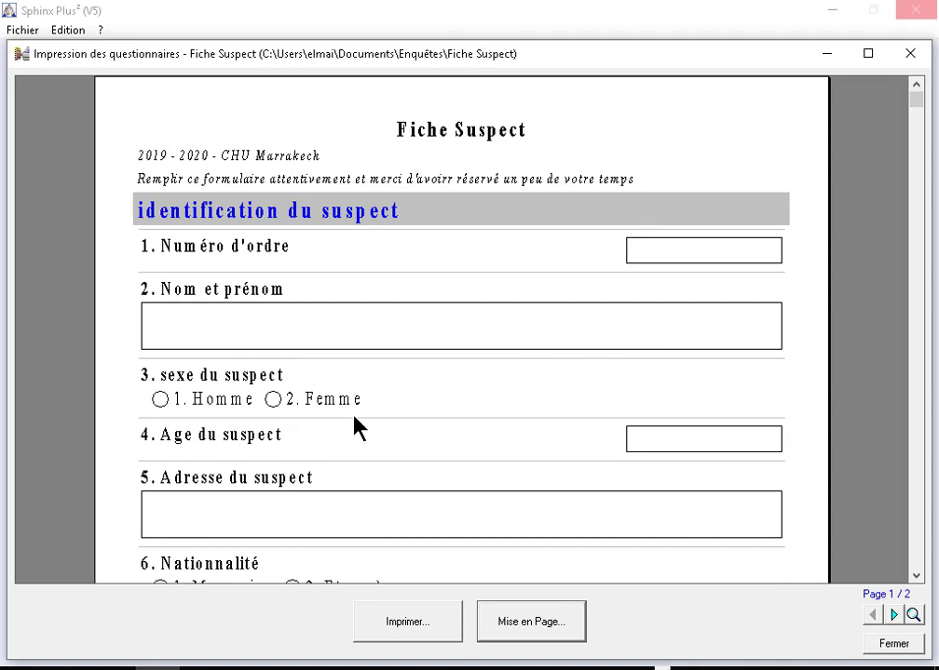
{"action": "left_click", "coordinate": [539, 624]}
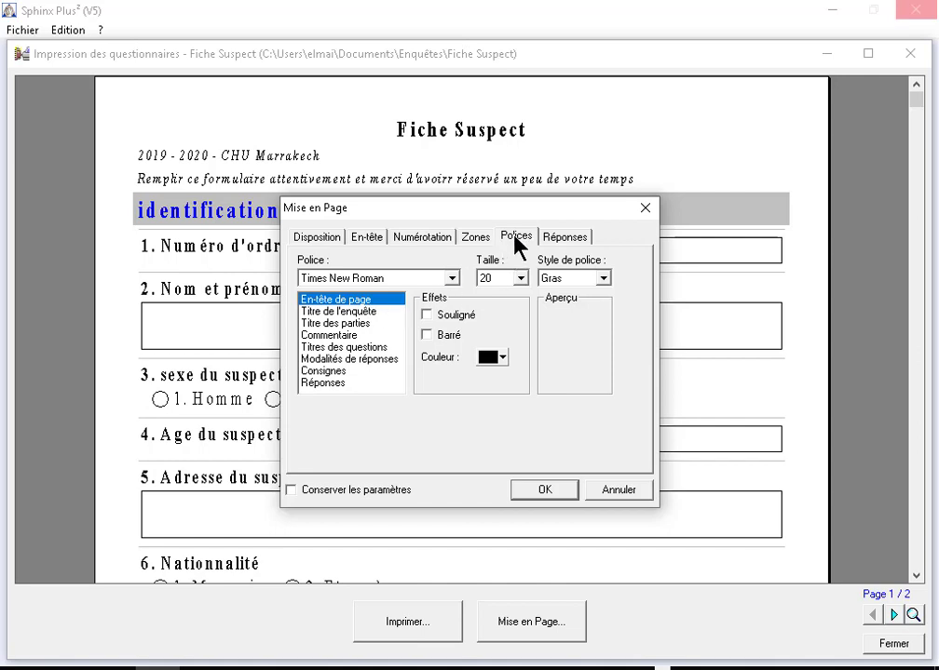
{"action": "left_click", "coordinate": [451, 278]}
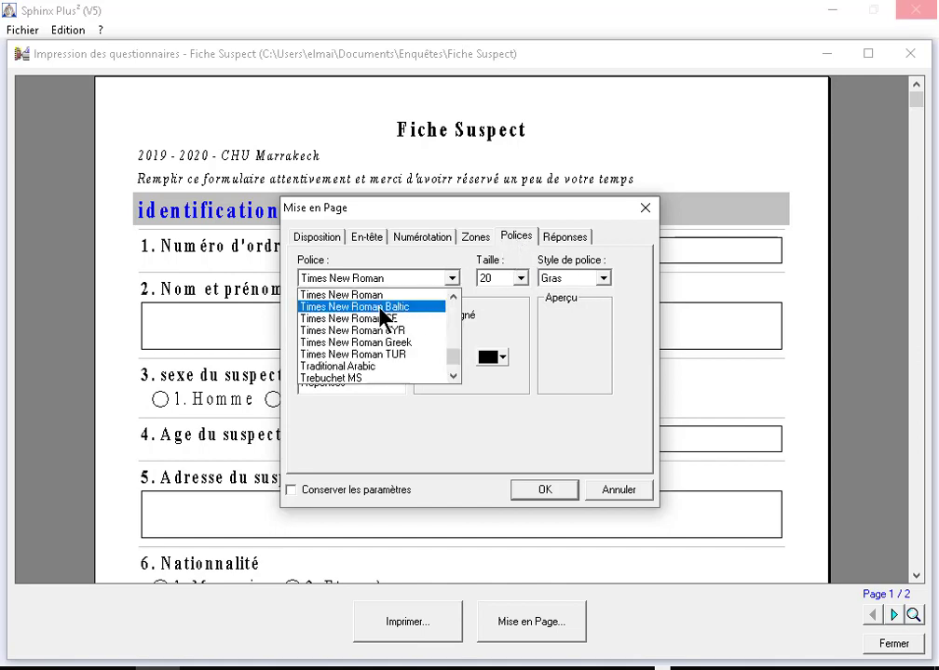
{"action": "scroll", "coordinate": [380, 308], "scroll_direction": "up", "scroll_amount": 3}
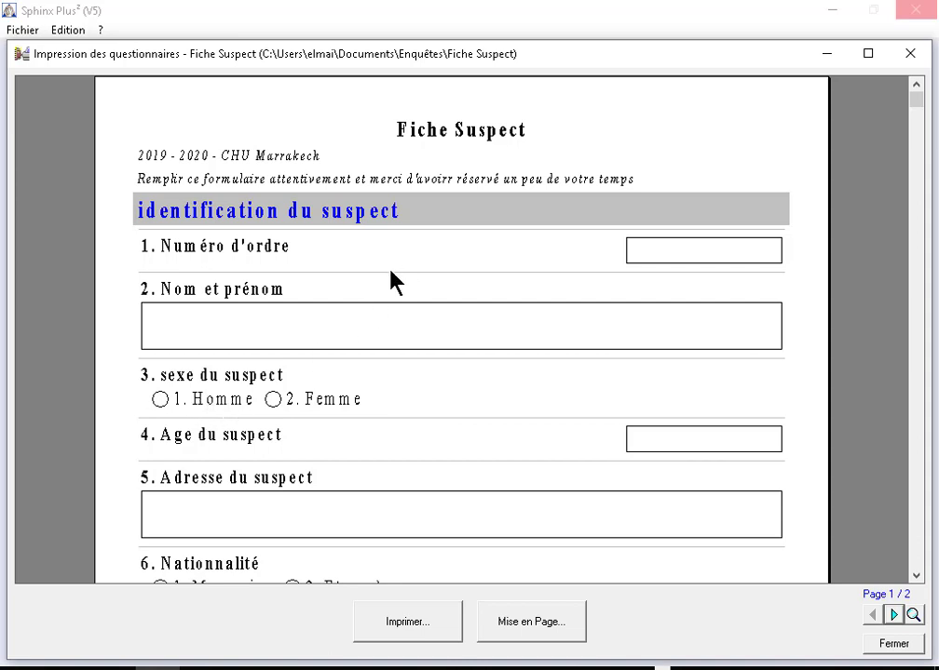
Turn off the numbering of questions and of response options in the page layout and apply it
{"action": "left_click", "coordinate": [540, 626]}
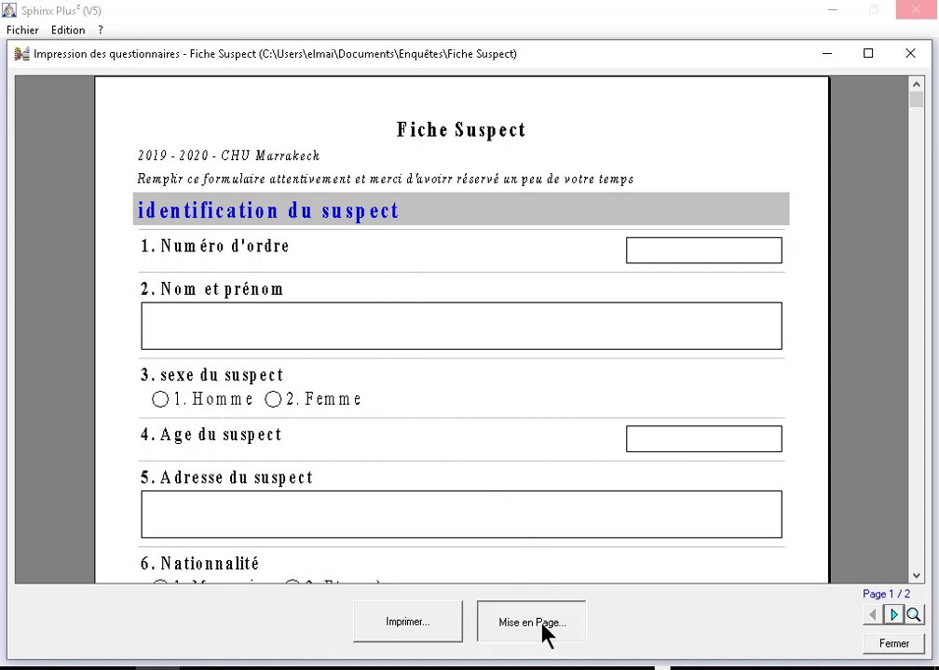
{"action": "left_click", "coordinate": [436, 238]}
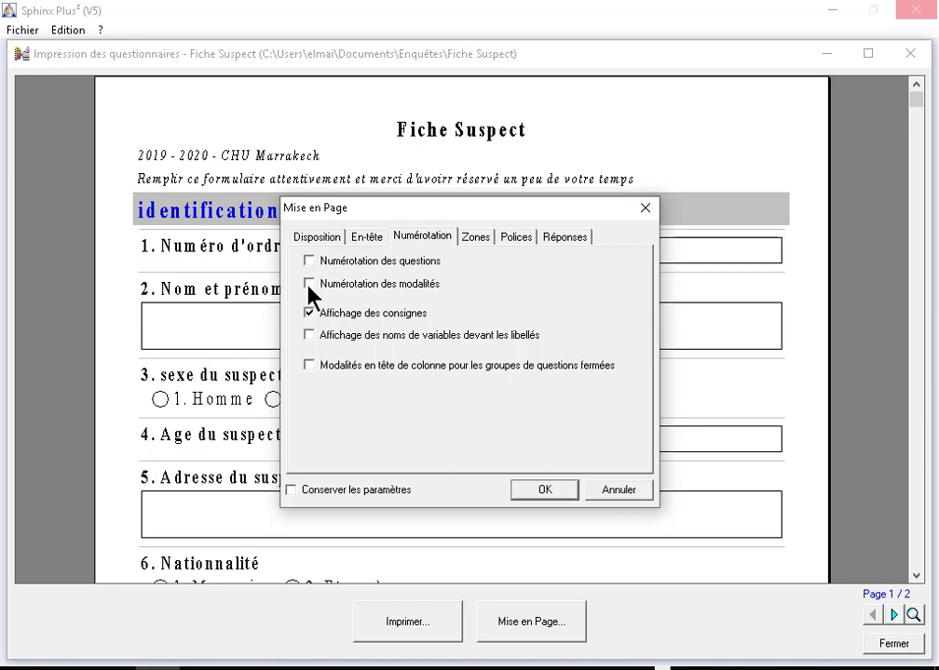
{"action": "left_click", "coordinate": [545, 496]}
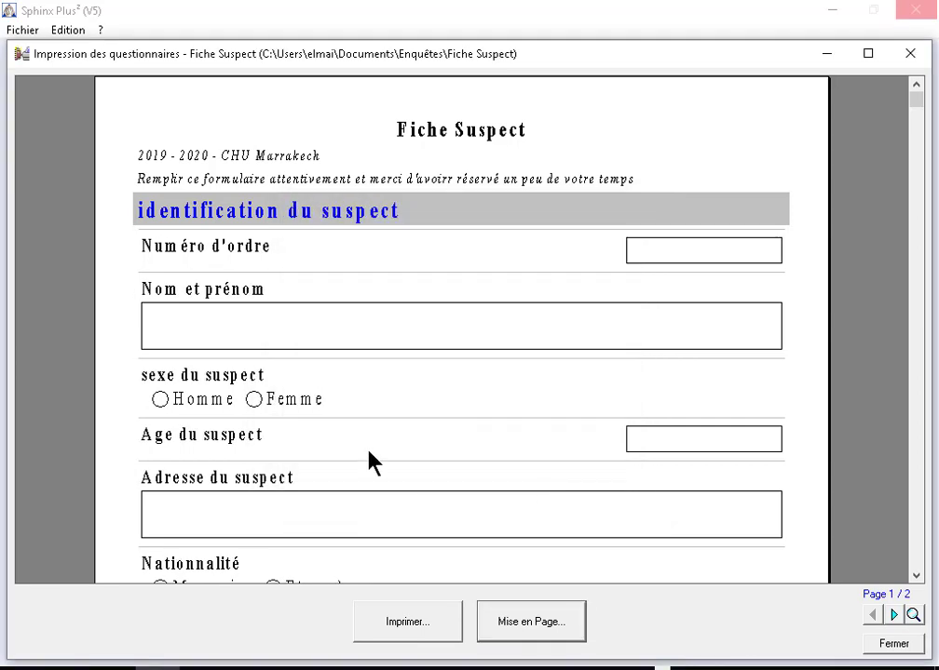